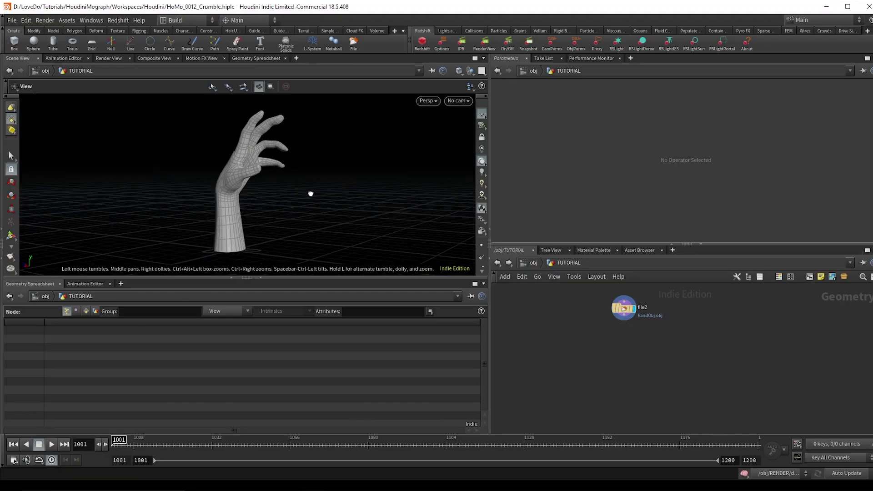
Step: Append a Subdivide node to the handObj.obj file node
{"action": "middle_click_drag", "start_coordinate": [642, 341], "coordinate": [643, 369]}
{"action": "scroll", "coordinate": [640, 363], "scroll_direction": "up", "scroll_amount": 1}
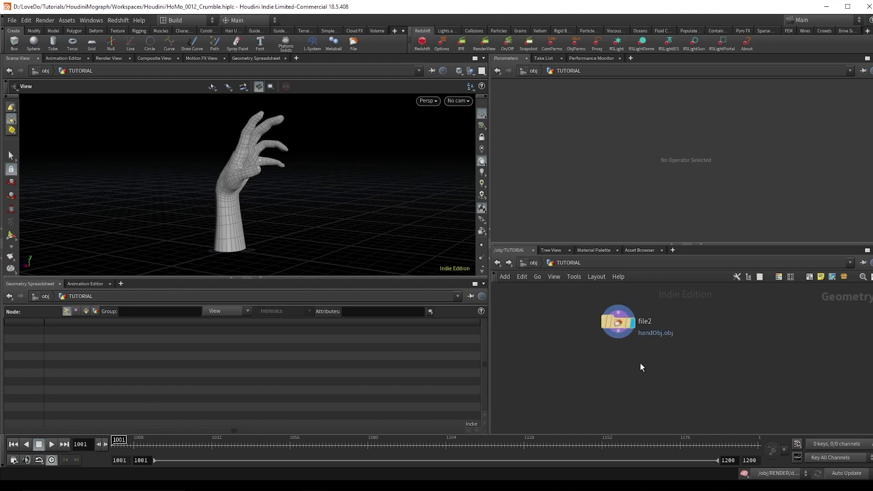
{"action": "left_click", "coordinate": [618, 347]}
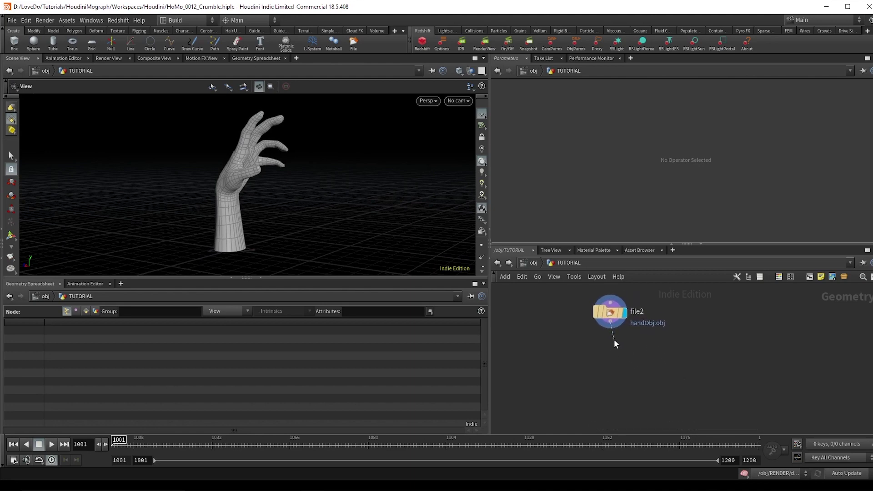
{"action": "key", "text": "Tab"}
{"action": "type", "text": "sub"}
{"action": "key", "text": "Return"}
{"action": "key", "text": "Return"}
Step: Append a PolyFill node after the Subdivide to close the open wrist, with the fill mode set to Single Polygon
{"action": "left_click", "coordinate": [610, 354]}
{"action": "left_click", "coordinate": [610, 362]}
{"action": "type", "text": "polyfi"}
{"action": "key", "text": "Return"}
{"action": "key", "text": "Return"}
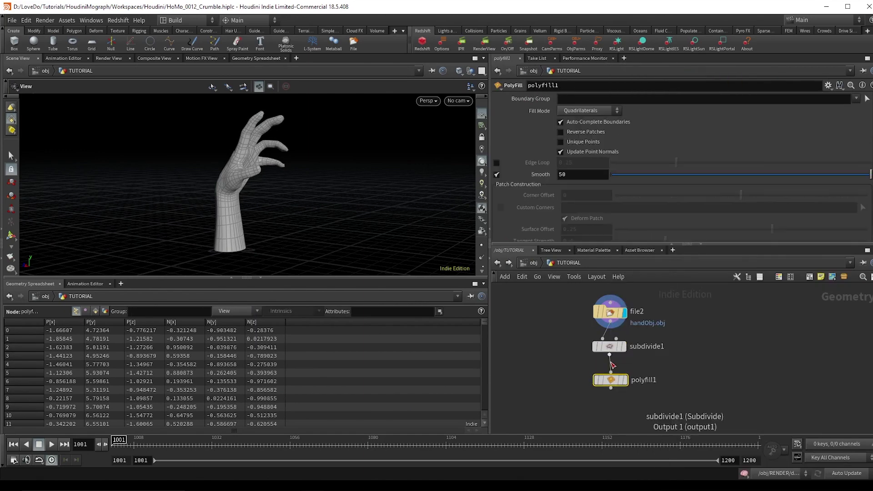
{"action": "left_click_drag", "start_coordinate": [263, 206], "coordinate": [253, 191]}
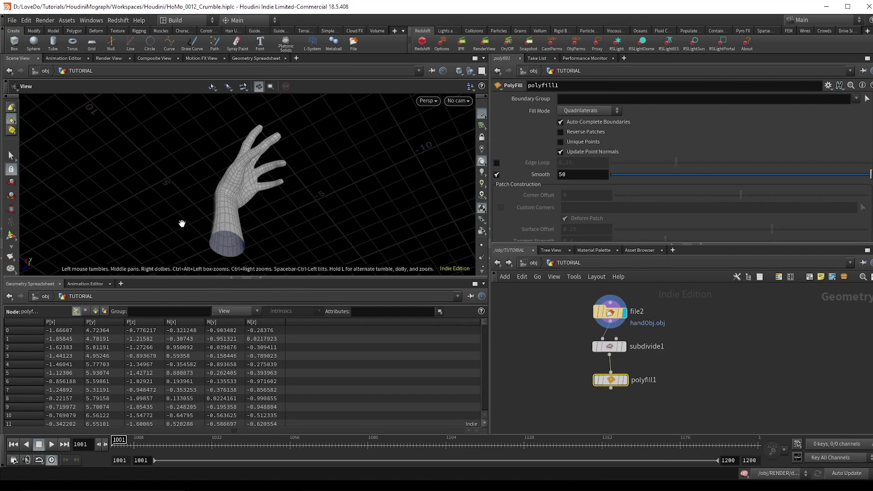
{"action": "left_click_drag", "start_coordinate": [195, 218], "coordinate": [226, 193]}
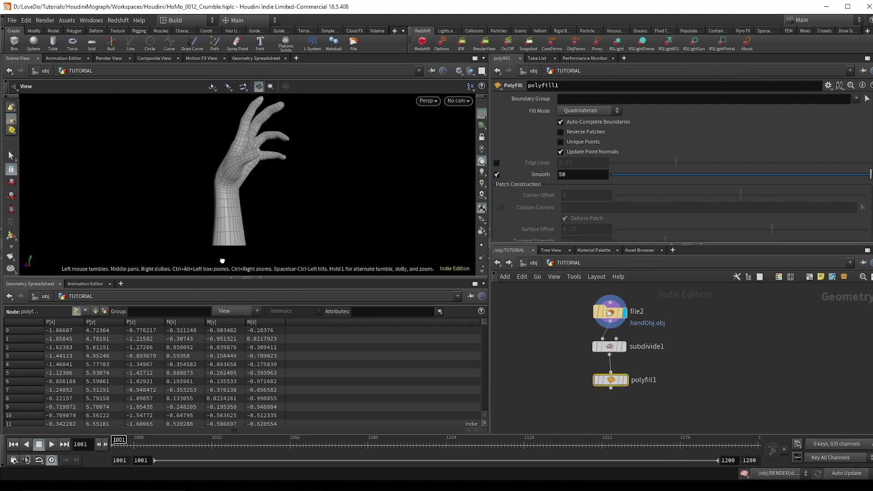
{"action": "left_click", "coordinate": [592, 112]}
{"action": "left_click", "coordinate": [586, 114]}
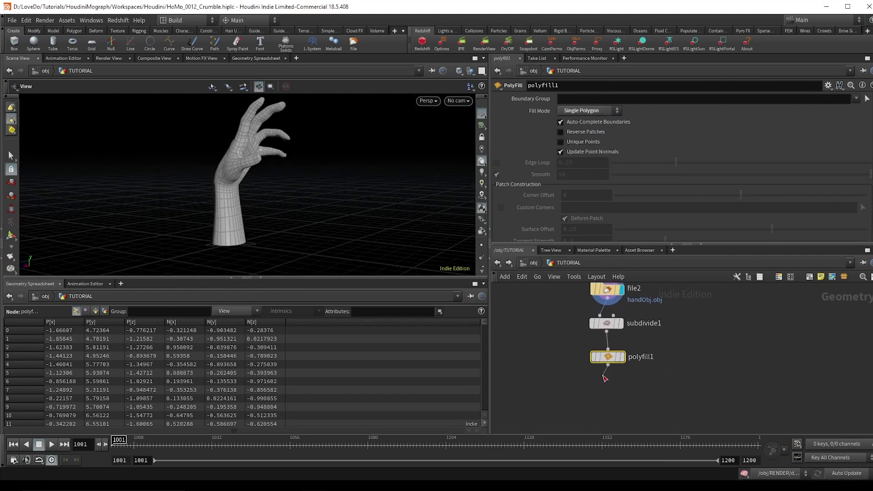
Step: Append a Normal node after the PolyFill and display its result
{"action": "left_click", "coordinate": [608, 366]}
{"action": "key", "text": "Tab"}
{"action": "type", "text": "norm"}
{"action": "key", "text": "Return"}
{"action": "key", "text": "Return"}
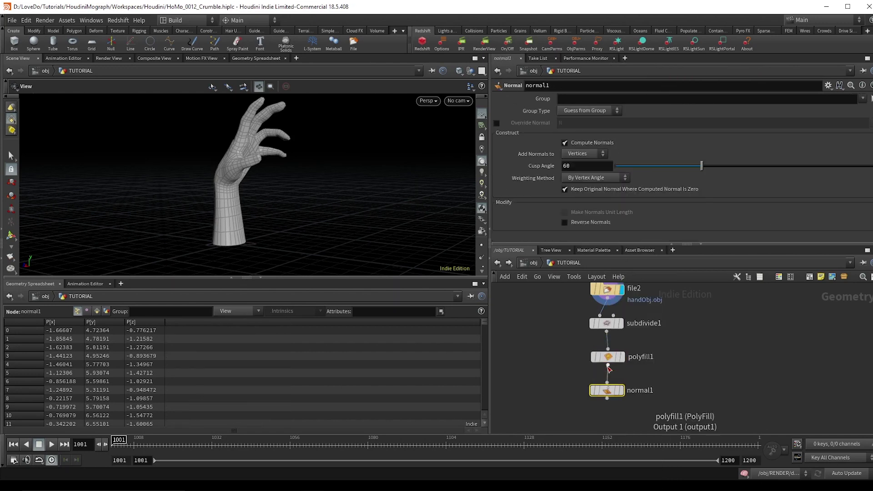
{"action": "left_click", "coordinate": [621, 390]}
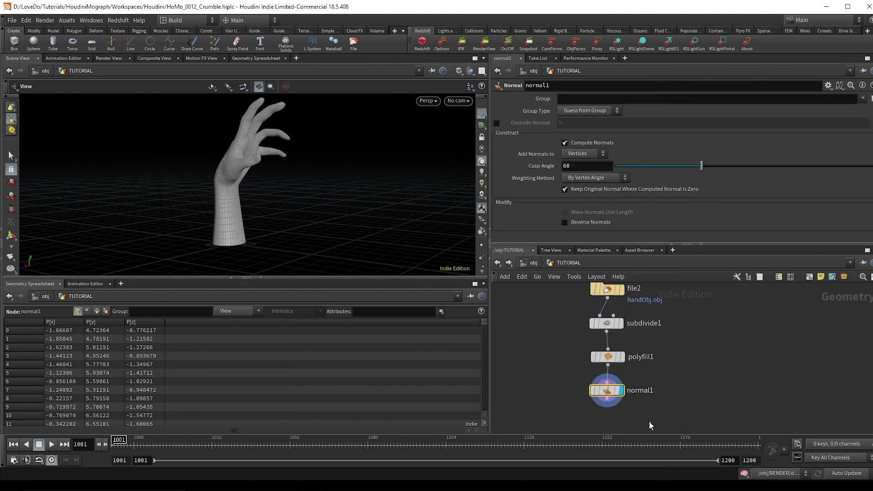
Step: Line up the chain of nodes from the file to the Normal node in a vertical column
{"action": "left_click_drag", "start_coordinate": [648, 421], "coordinate": [590, 289]}
{"action": "left_click", "coordinate": [682, 384]}
{"action": "middle_click_drag", "start_coordinate": [685, 385], "coordinate": [680, 357]}
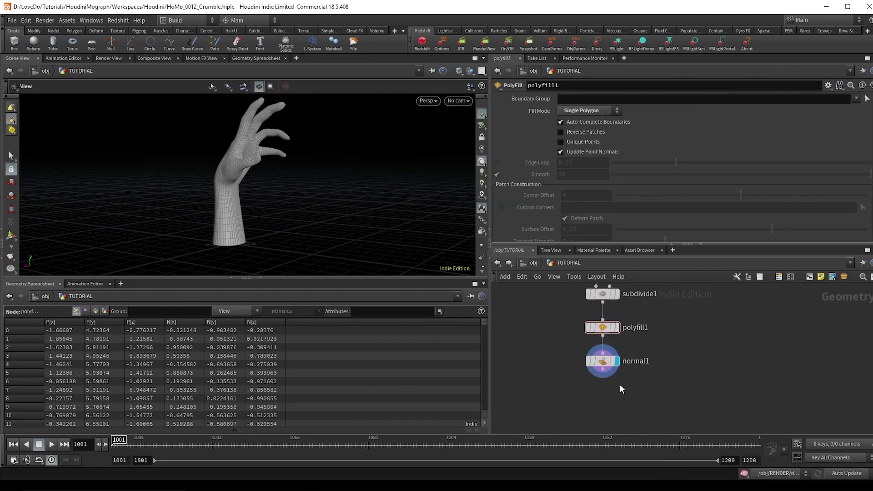
Step: Append a Voronoi Fracture node below the Normal node
{"action": "left_click", "coordinate": [603, 369]}
{"action": "scroll", "coordinate": [610, 375], "scroll_direction": "down", "scroll_amount": 1}
{"action": "middle_click_drag", "start_coordinate": [612, 379], "coordinate": [604, 344]}
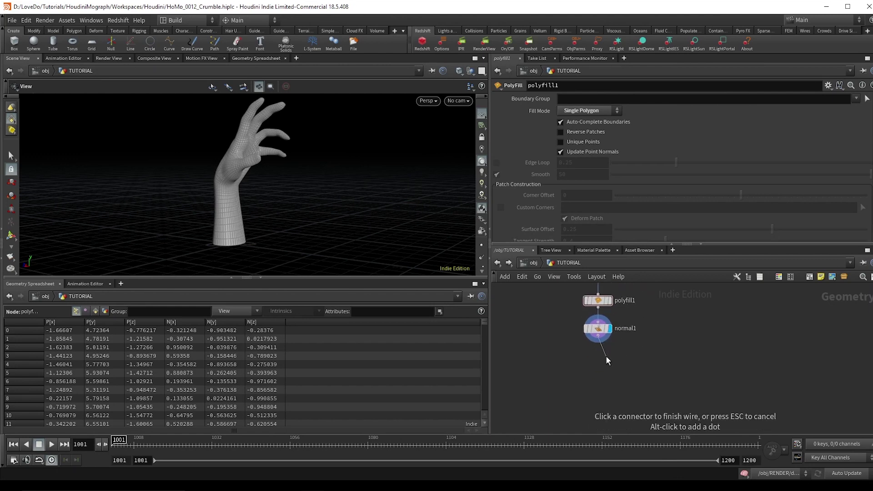
{"action": "key", "text": "Tab"}
{"action": "type", "text": "vor"}
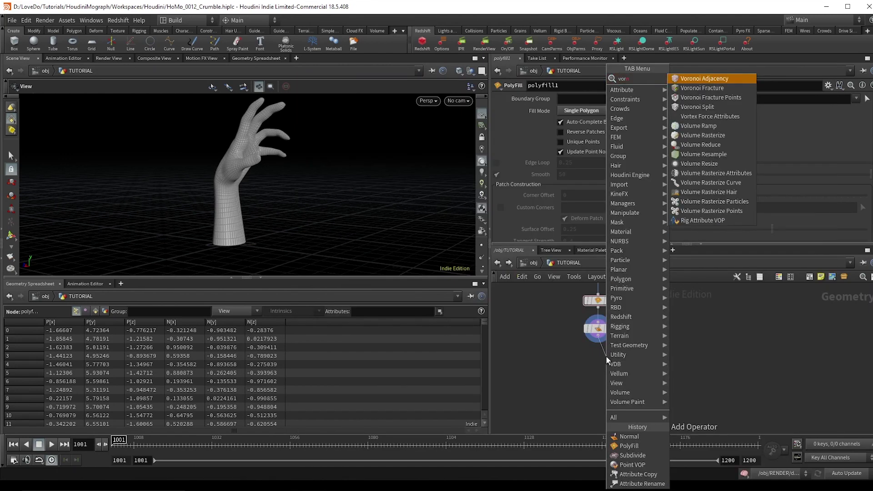
{"action": "key", "text": "Down"}
{"action": "key", "text": "Return"}
{"action": "left_click_drag", "start_coordinate": [607, 357], "coordinate": [604, 372]}
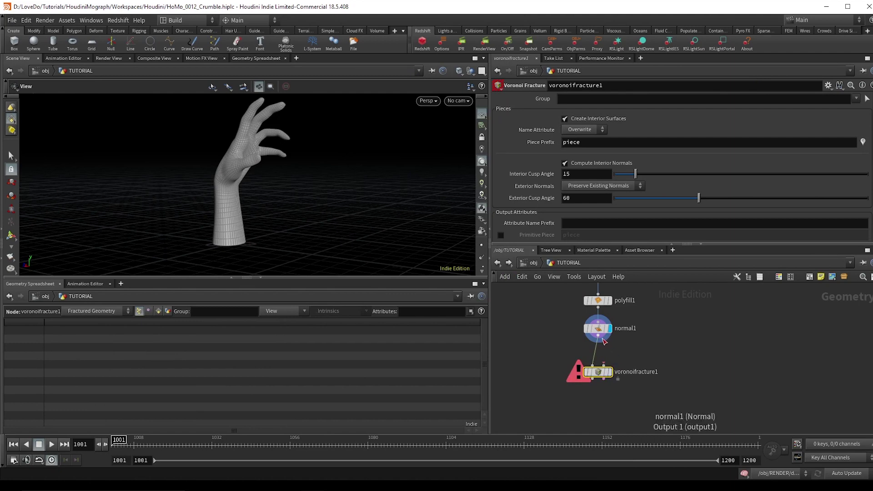
Step: Branch a Scatter node off the Normal node, wire it into the fracture's second input and display the fracture
{"action": "key", "text": "Tab"}
{"action": "type", "text": "scatter"}
{"action": "key", "text": "Return"}
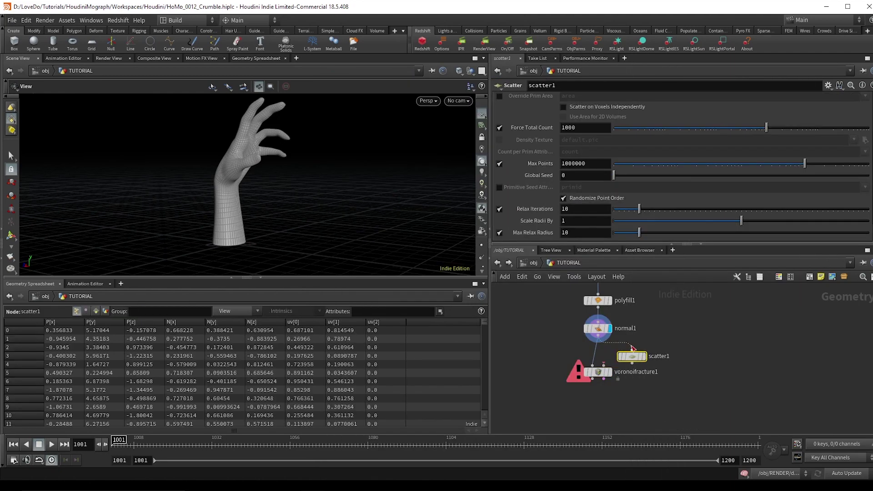
{"action": "left_click", "coordinate": [631, 349]}
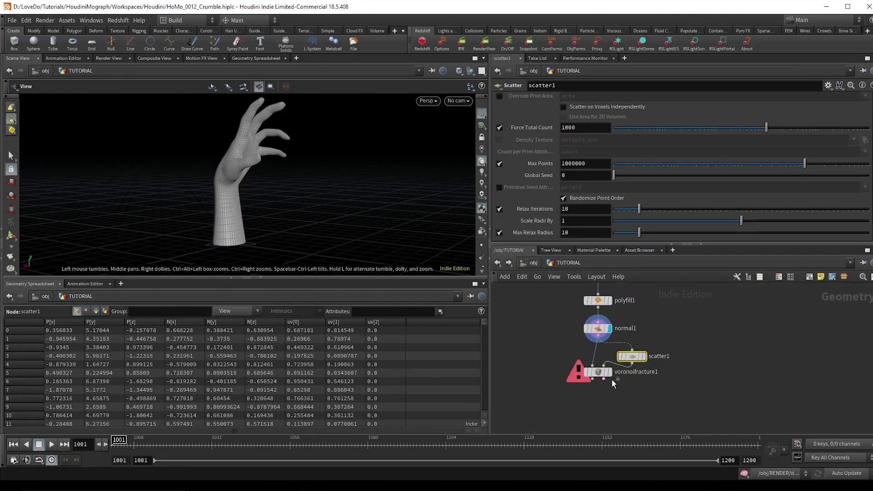
{"action": "left_click", "coordinate": [609, 372]}
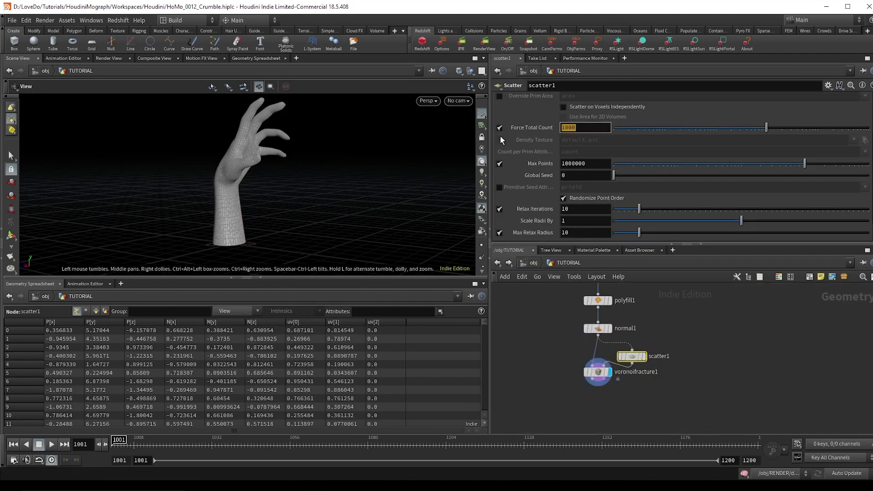
Step: Set the Scatter node's force total count to 25 and its relax iterations to 2
{"action": "type", "text": "25"}
{"action": "key", "text": "Return"}
{"action": "left_click_drag", "start_coordinate": [634, 211], "coordinate": [624, 210]}
{"action": "left_click_drag", "start_coordinate": [598, 372], "coordinate": [598, 383]}
{"action": "left_click_drag", "start_coordinate": [624, 210], "coordinate": [621, 210]}
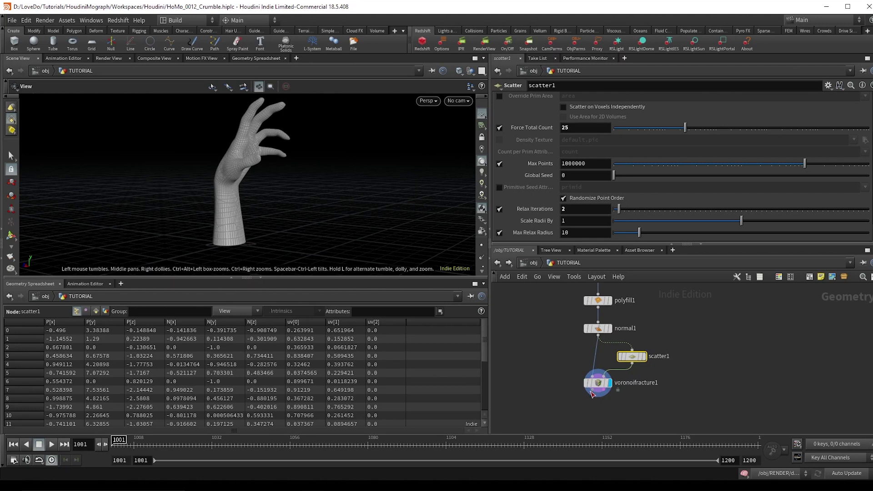
Step: Branch an Exploded View node off the Voronoi Fracture and briefly preview the separated pieces as a template
{"action": "key", "text": "Tab"}
{"action": "type", "text": "explod"}
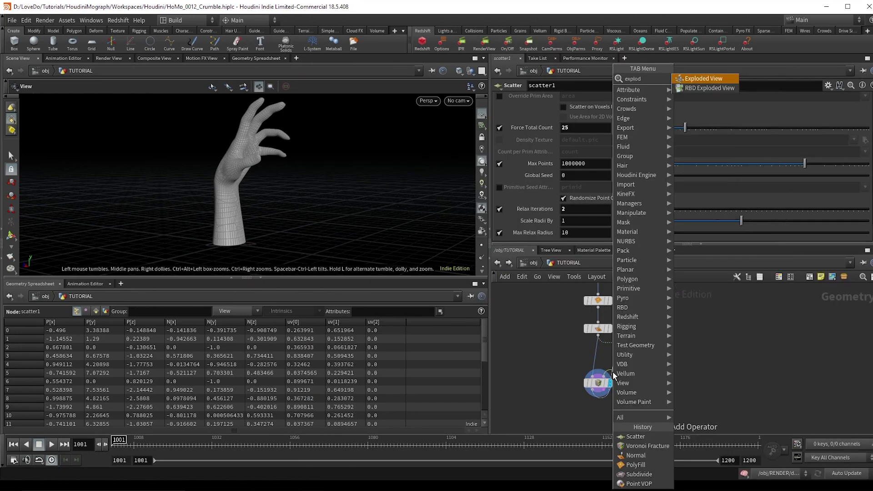
{"action": "key", "text": "Return"}
{"action": "left_click", "coordinate": [626, 385]}
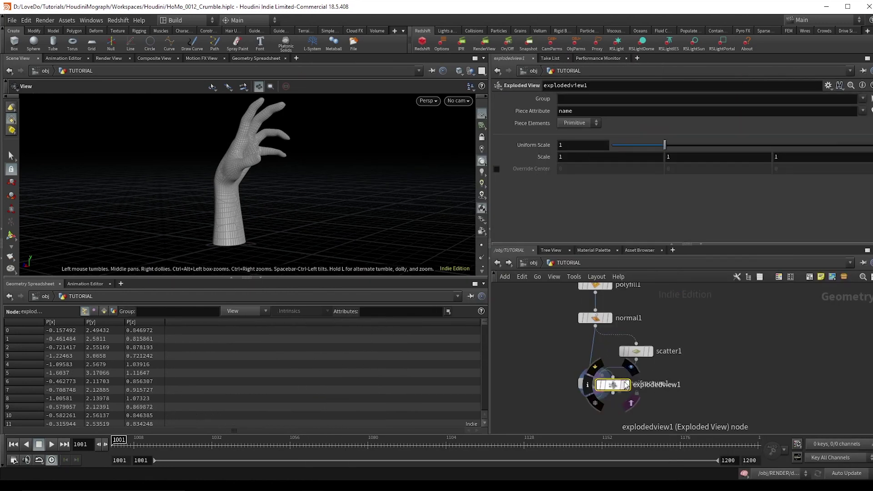
{"action": "left_click", "coordinate": [627, 386]}
{"action": "left_click_drag", "start_coordinate": [615, 387], "coordinate": [637, 404]}
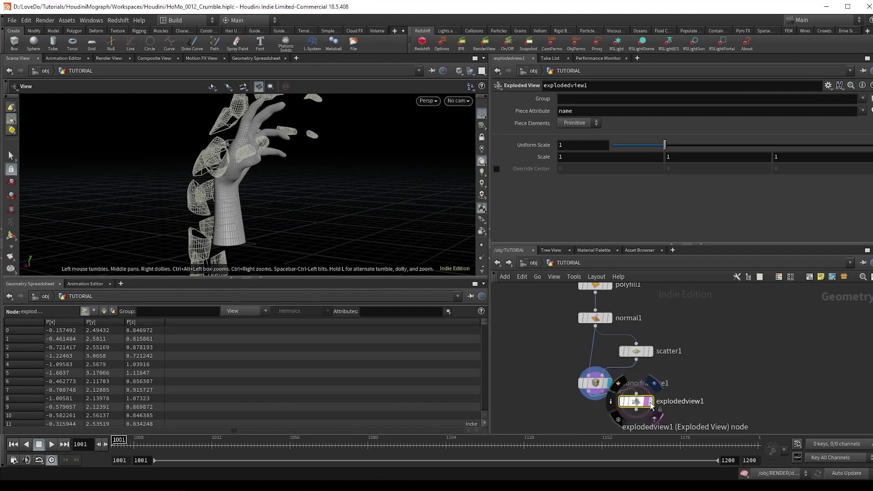
{"action": "left_click", "coordinate": [647, 402]}
Step: Append an Assemble node to the Voronoi Fracture, enable Create Packed Geometry and display the node
{"action": "middle_click_drag", "start_coordinate": [637, 400], "coordinate": [623, 350]}
{"action": "scroll", "coordinate": [623, 350], "scroll_direction": "down", "scroll_amount": 1}
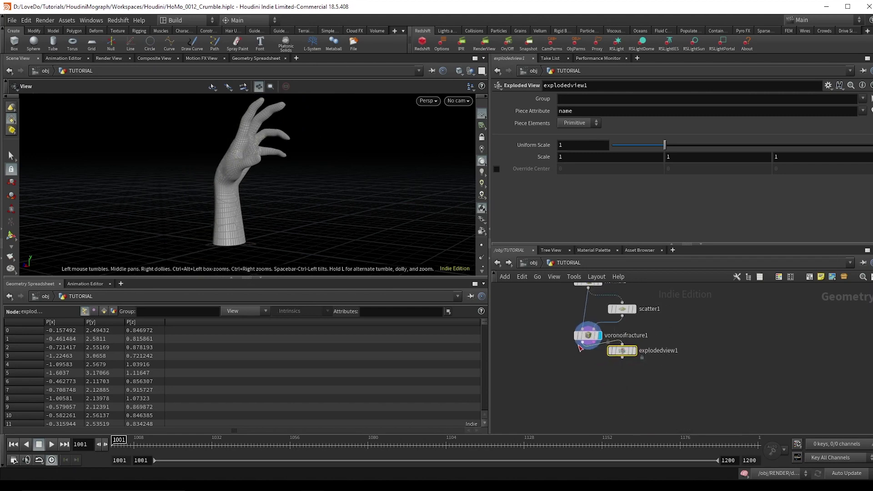
{"action": "key", "text": "Tab"}
{"action": "type", "text": "ass"}
{"action": "key", "text": "Return"}
{"action": "key", "text": "Return"}
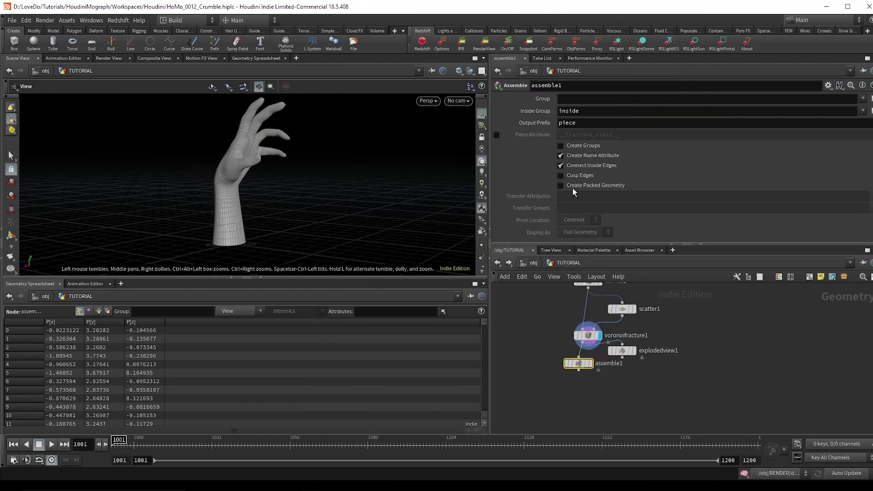
{"action": "left_click", "coordinate": [572, 187]}
{"action": "left_click_drag", "start_coordinate": [591, 369], "coordinate": [600, 377]}
{"action": "left_click", "coordinate": [596, 374]}
Step: Append a Point VOP after the Assemble node and enter its network
{"action": "left_click", "coordinate": [588, 387]}
{"action": "scroll", "coordinate": [587, 389], "scroll_direction": "down", "scroll_amount": 3}
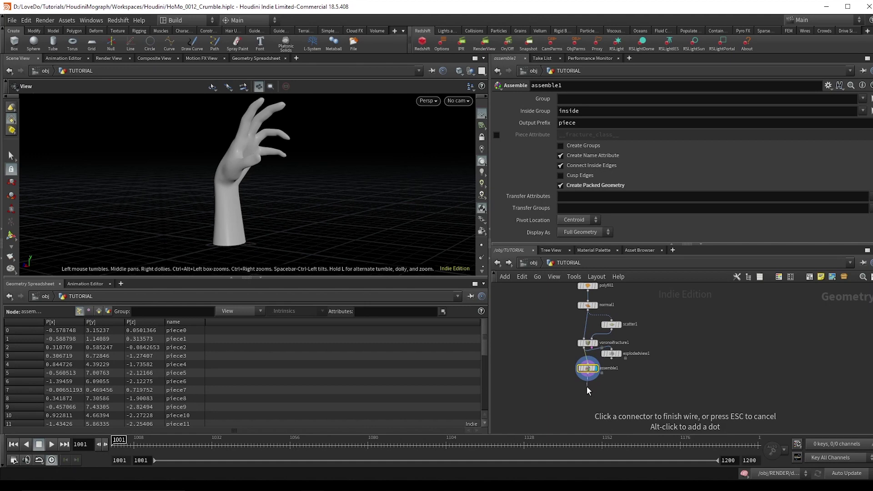
{"action": "key", "text": "Tab"}
{"action": "type", "text": "po"}
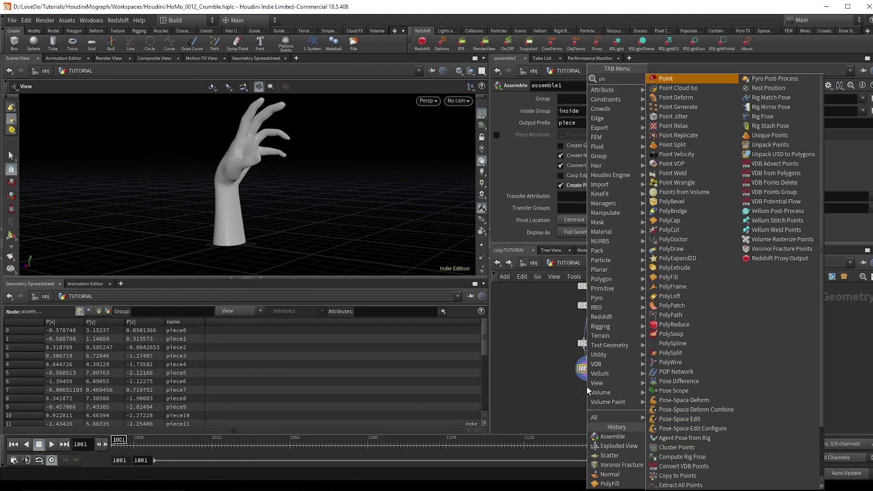
{"action": "type", "text": "int vop"}
{"action": "key", "text": "Return"}
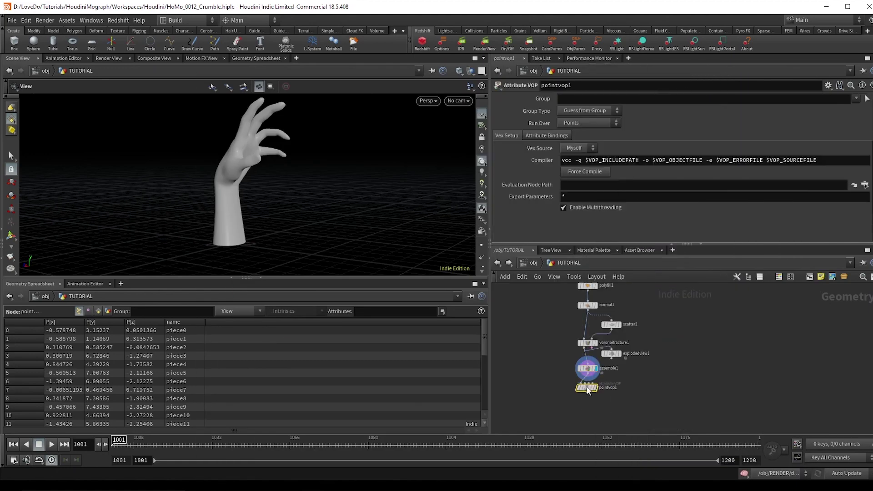
{"action": "left_click", "coordinate": [587, 388]}
{"action": "double_click", "coordinate": [586, 394]}
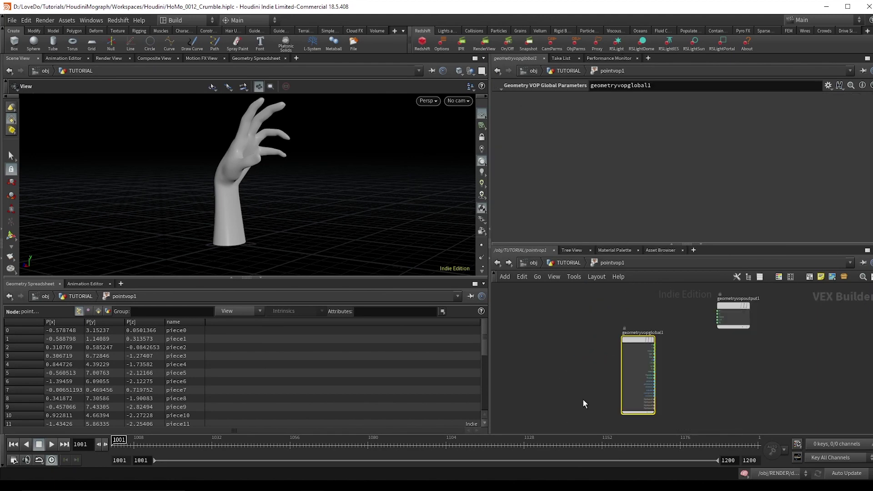
Step: Add a Random node and wire the global ptnum output into its position input
{"action": "scroll", "coordinate": [612, 344], "scroll_direction": "up", "scroll_amount": 5}
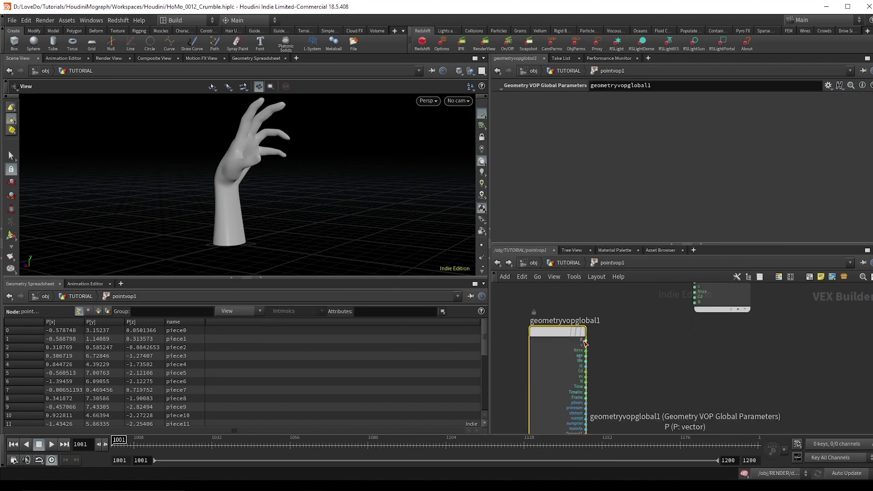
{"action": "key", "text": "Tab"}
{"action": "type", "text": "random"}
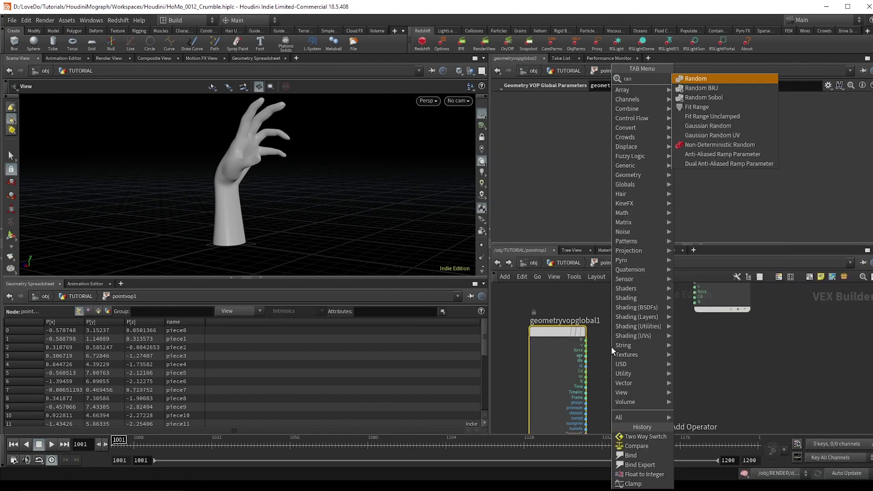
{"action": "key", "text": "Return"}
{"action": "left_click", "coordinate": [700, 384]}
{"action": "left_click", "coordinate": [670, 395]}
{"action": "left_click", "coordinate": [587, 403]}
Step: Insert a Multiply node between ptnum and the Random node, and promote its second input to a parameter
{"action": "key", "text": "Tab"}
{"action": "type", "text": "mul"}
{"action": "key", "text": "Return"}
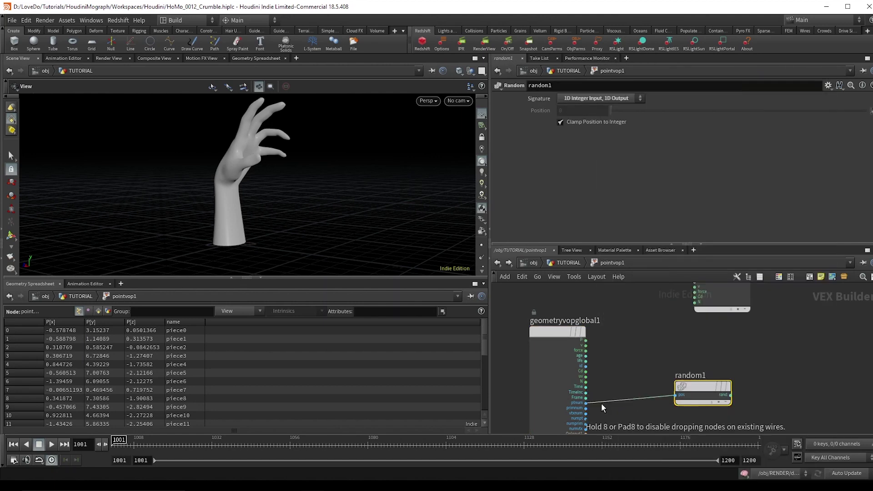
{"action": "left_click", "coordinate": [627, 382]}
{"action": "right_click", "coordinate": [615, 383]}
{"action": "left_click", "coordinate": [634, 329]}
{"action": "middle_click_drag", "start_coordinate": [740, 354], "coordinate": [720, 337]}
{"action": "left_click_drag", "start_coordinate": [719, 337], "coordinate": [689, 356]}
{"action": "scroll", "coordinate": [768, 380], "scroll_direction": "down", "scroll_amount": 1}
{"action": "middle_click_drag", "start_coordinate": [768, 379], "coordinate": [696, 385]}
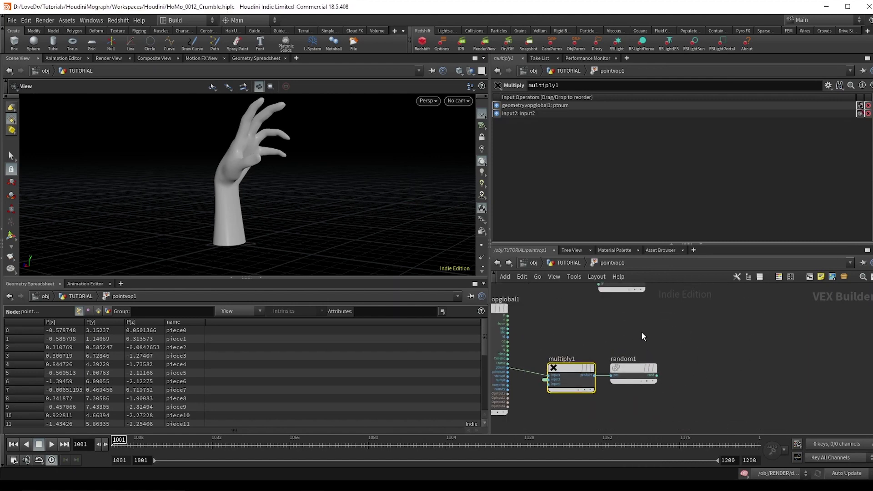
Step: Append a Compare node after the Random node, set its test to Greater Than and promote its second input to a parameter
{"action": "scroll", "coordinate": [660, 364], "scroll_direction": "up", "scroll_amount": 2}
{"action": "left_click", "coordinate": [651, 363]}
{"action": "scroll", "coordinate": [697, 361], "scroll_direction": "down", "scroll_amount": 1}
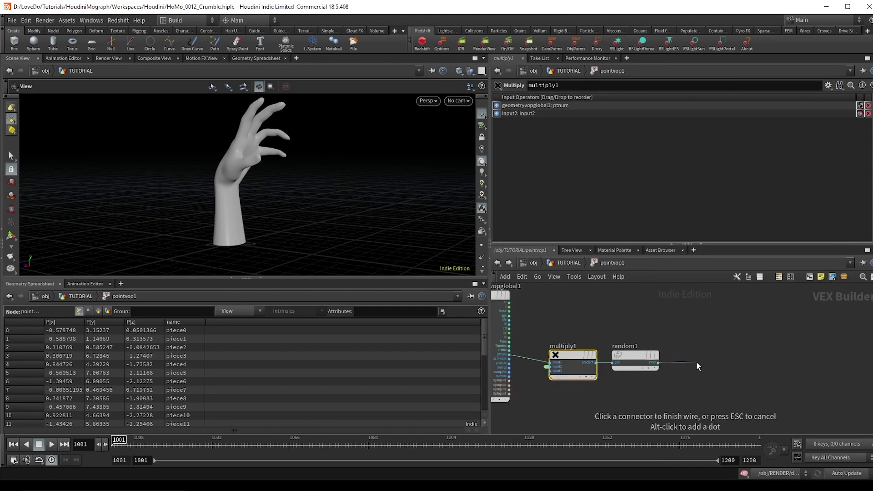
{"action": "key", "text": "Tab"}
{"action": "type", "text": "comp"}
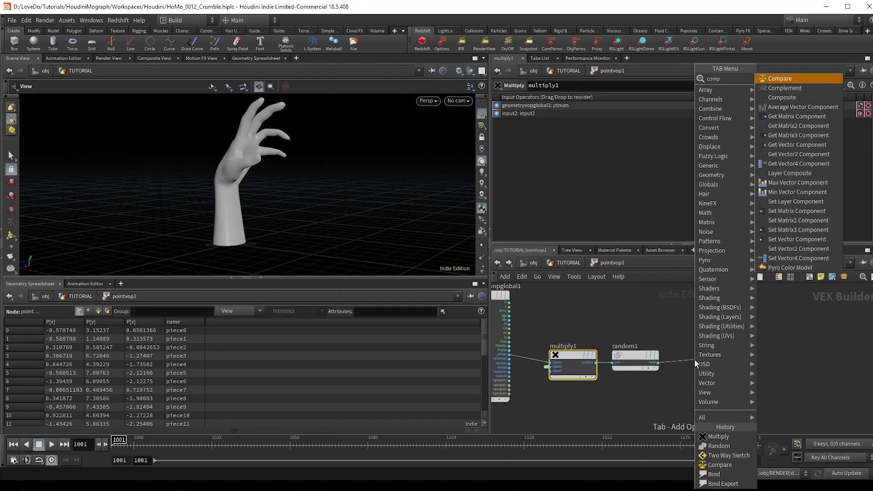
{"action": "key", "text": "Return"}
{"action": "left_click", "coordinate": [577, 100]}
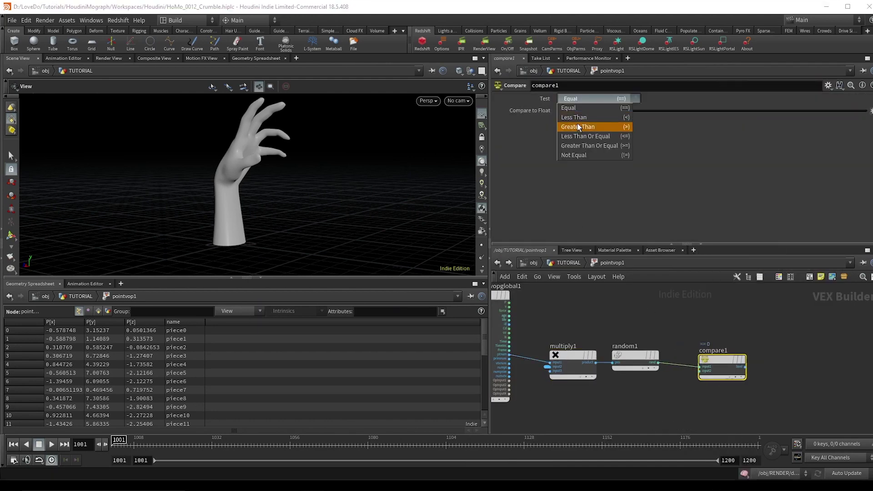
{"action": "left_click", "coordinate": [584, 119]}
{"action": "right_click", "coordinate": [700, 376]}
{"action": "left_click", "coordinate": [750, 337]}
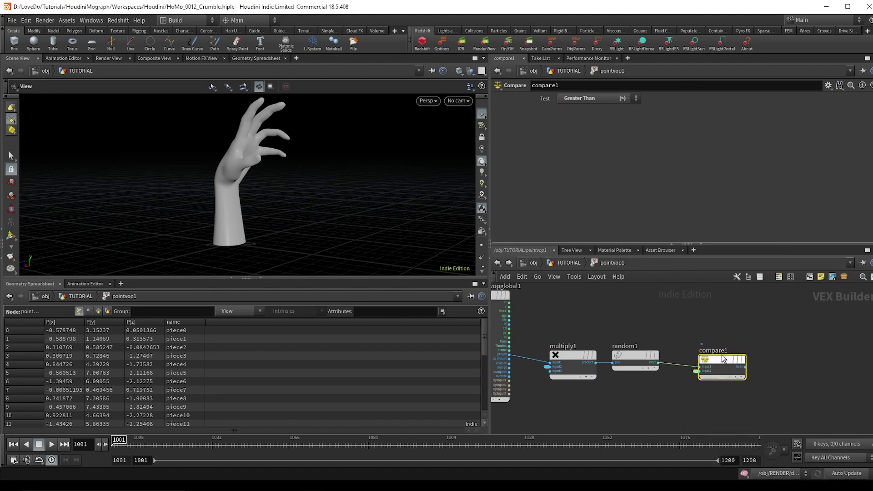
{"action": "left_click_drag", "start_coordinate": [745, 368], "coordinate": [732, 364]}
Step: Append a Bind node after the Compare node and set its attribute name to split
{"action": "left_click", "coordinate": [731, 364]}
{"action": "scroll", "coordinate": [736, 364], "scroll_direction": "down", "scroll_amount": 2}
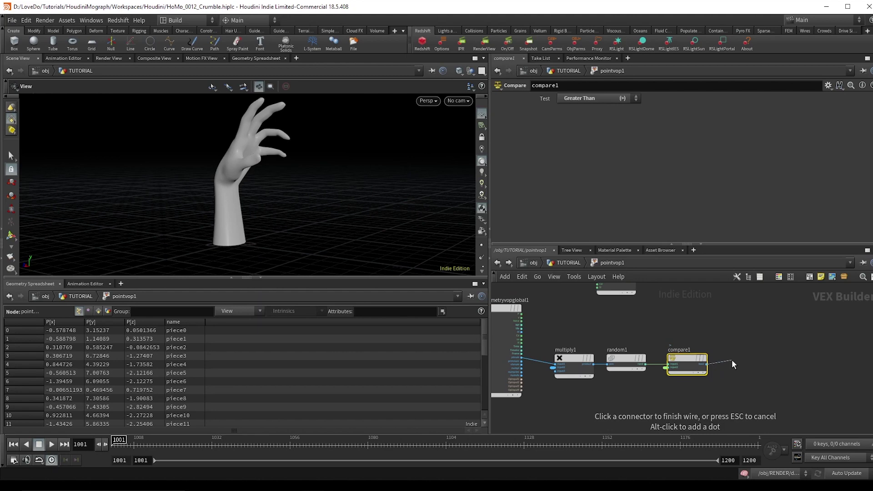
{"action": "key", "text": "Tab"}
{"action": "type", "text": "bind"}
{"action": "key", "text": "Return"}
{"action": "left_click_drag", "start_coordinate": [655, 99], "coordinate": [358, 106]}
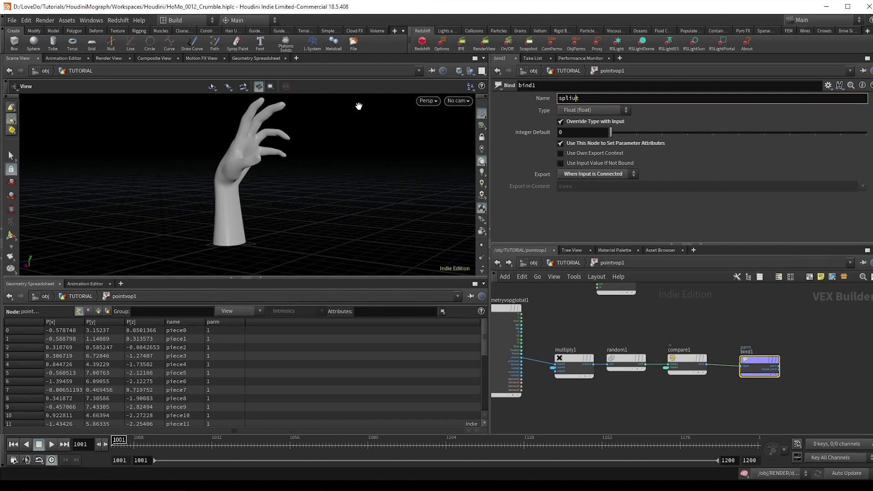
{"action": "type", "text": "split"}
{"action": "key", "text": "Return"}
Step: Return to the TUTORIAL network and append a Split node after the Point VOP
{"action": "left_click", "coordinate": [581, 262]}
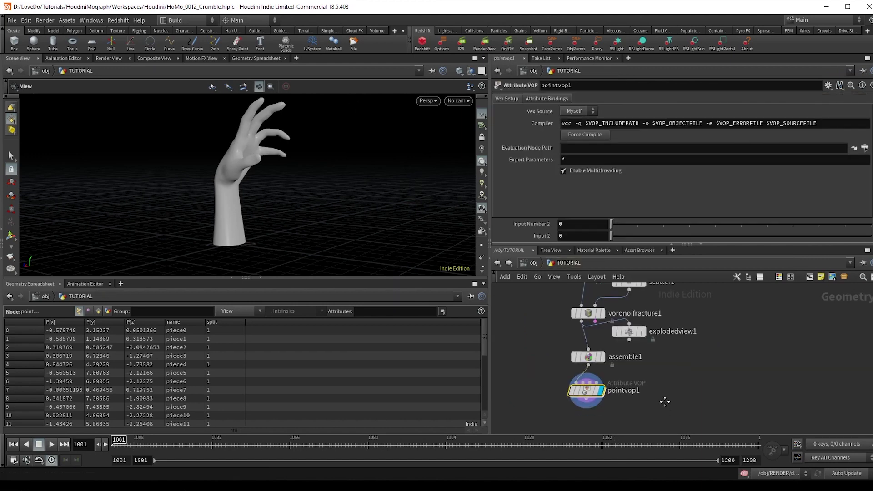
{"action": "key", "text": "Tab"}
{"action": "type", "text": "split"}
{"action": "key", "text": "Return"}
{"action": "left_click", "coordinate": [617, 350]}
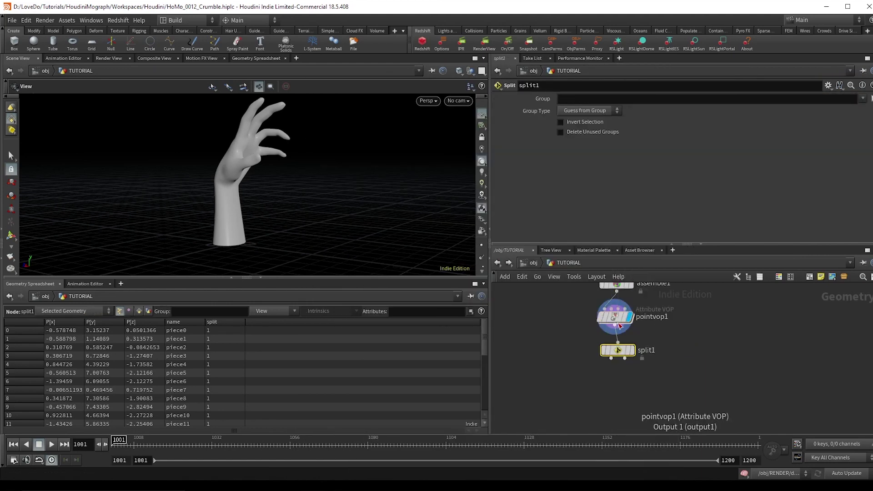
{"action": "left_click", "coordinate": [593, 99]}
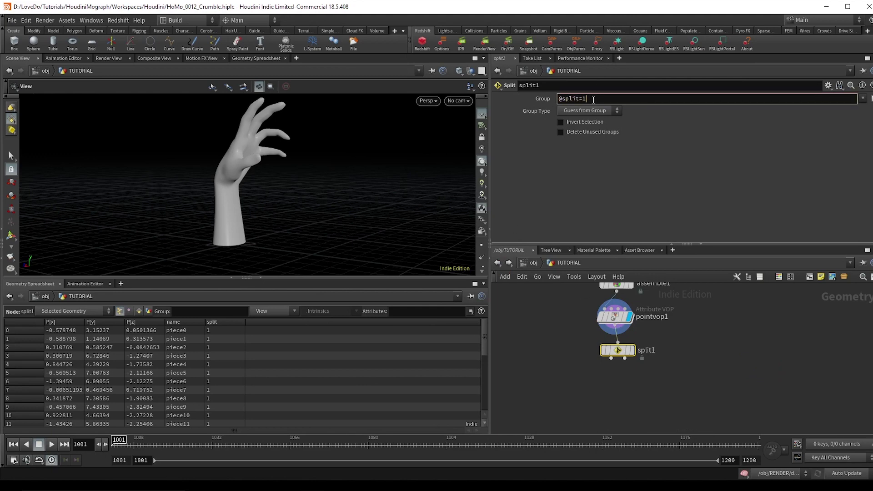
{"action": "left_click", "coordinate": [593, 111]}
{"action": "left_click", "coordinate": [584, 148]}
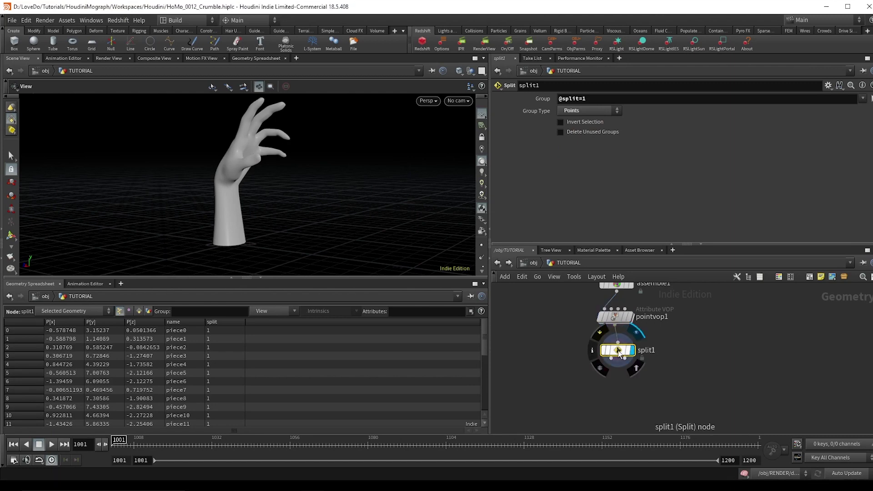
Step: Set the Point VOP's Input Number 2 to 8 and Input 2 to 0.627
{"action": "left_click", "coordinate": [615, 317]}
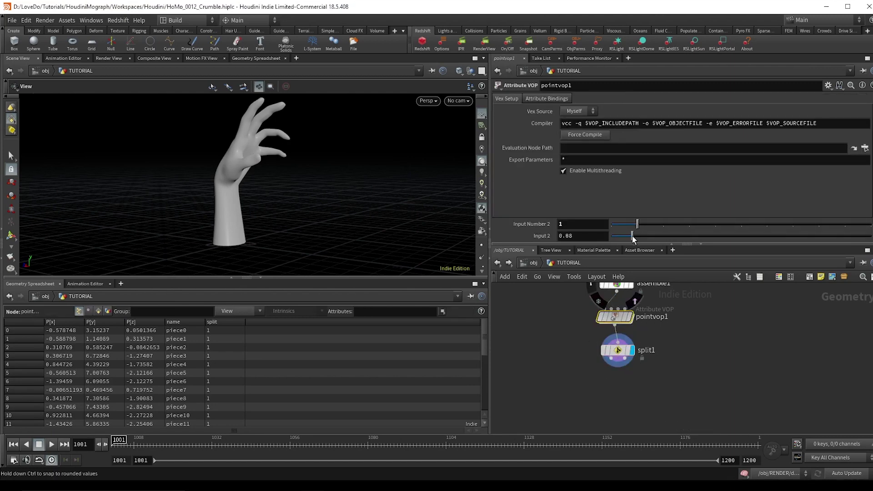
{"action": "left_click_drag", "start_coordinate": [633, 236], "coordinate": [774, 238]}
Step: Append a For-Each Primitive loop to the Split node's first output and display its block end
{"action": "middle_click_drag", "start_coordinate": [670, 390], "coordinate": [645, 374]}
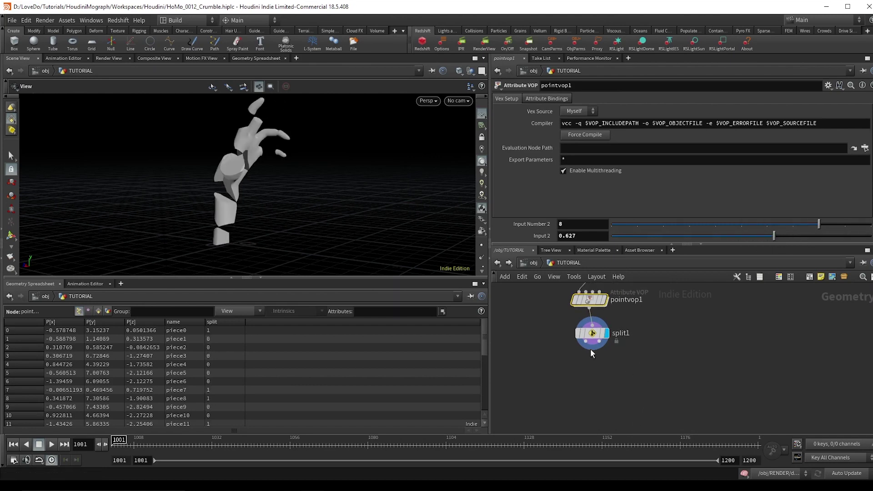
{"action": "left_click_drag", "start_coordinate": [592, 350], "coordinate": [663, 356]}
{"action": "type", "text": "forea"}
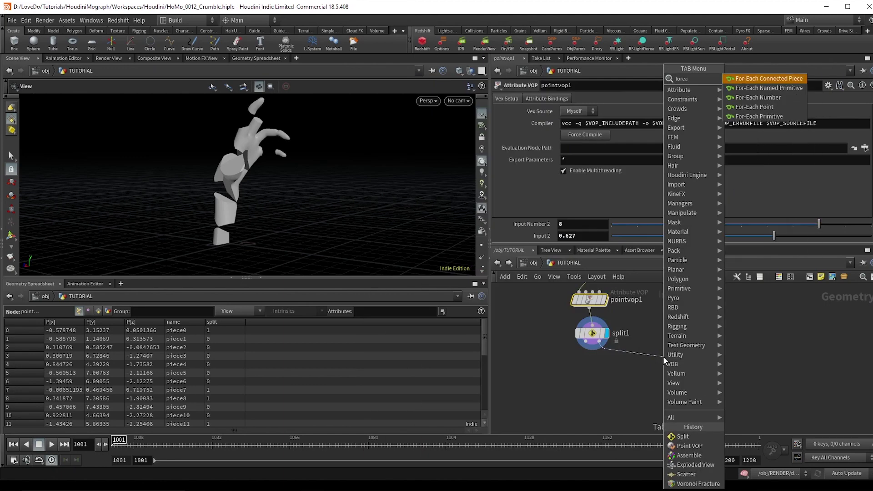
{"action": "key", "text": "Down"}
{"action": "key", "text": "Down"}
{"action": "key", "text": "Down"}
{"action": "key", "text": "Down"}
{"action": "key", "text": "Return"}
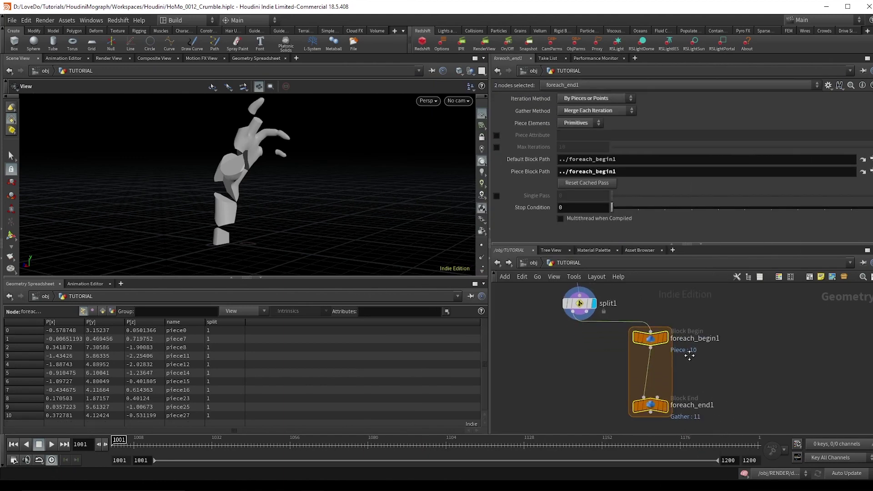
{"action": "left_click", "coordinate": [655, 404]}
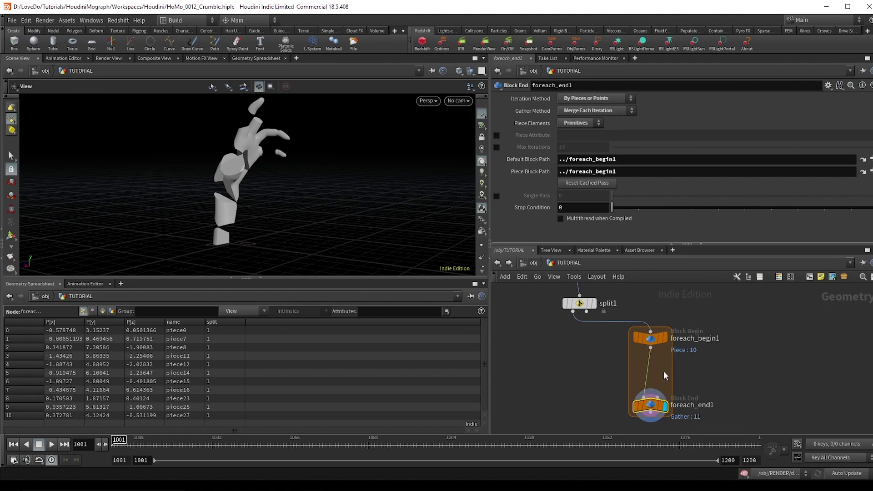
Step: Insert an Unpack node inside the loop, between the block begin and block end nodes
{"action": "key", "text": "Tab"}
{"action": "type", "text": "unpa"}
{"action": "key", "text": "Return"}
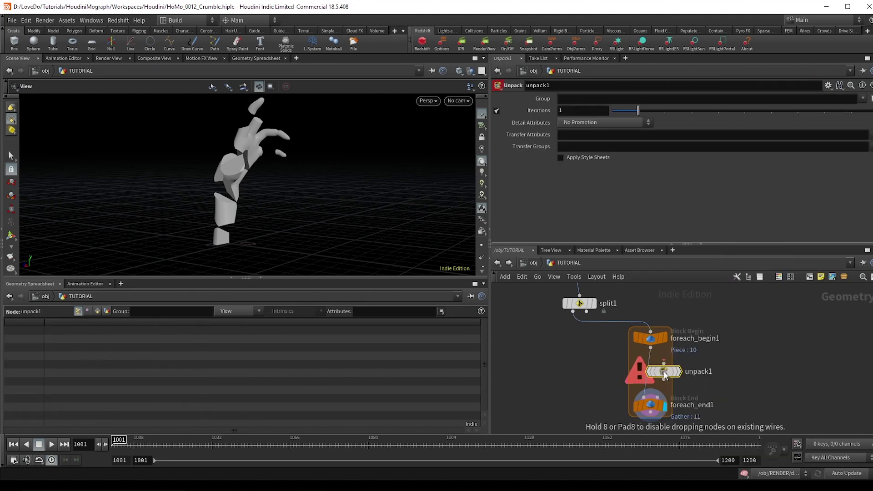
{"action": "left_click", "coordinate": [665, 374]}
{"action": "key", "text": "h"}
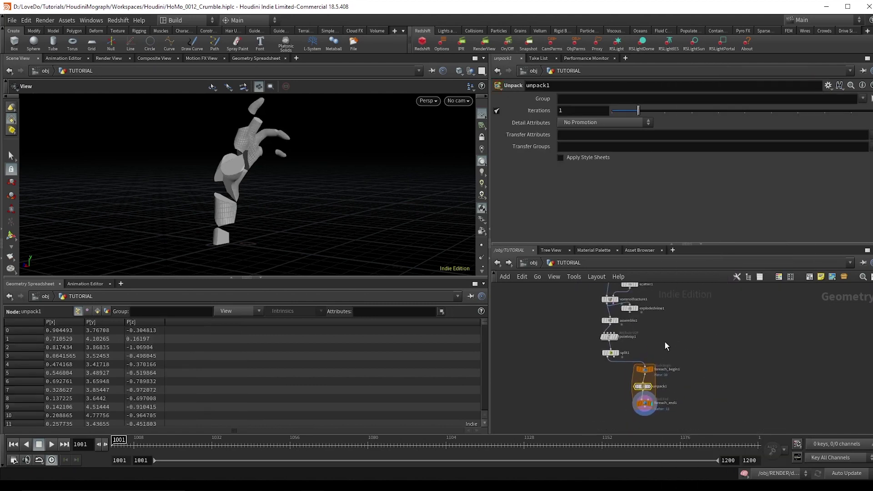
Step: Duplicate the Scatter and Voronoi Fracture nodes into the loop after the Unpack node, feeding the Scatter copy from Unpack
{"action": "scroll", "coordinate": [646, 334], "scroll_direction": "up", "scroll_amount": 2}
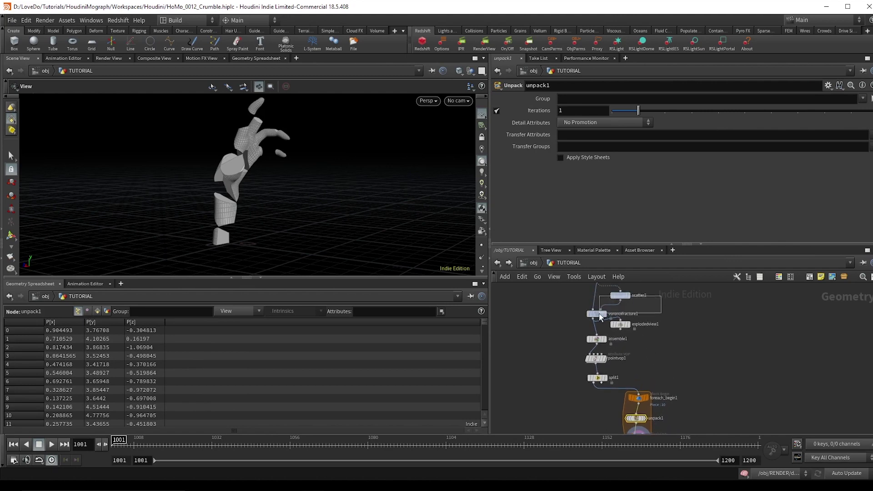
{"action": "left_click_drag", "start_coordinate": [600, 314], "coordinate": [600, 314]}
{"action": "left_click_drag", "start_coordinate": [596, 314], "coordinate": [636, 409]}
{"action": "scroll", "coordinate": [673, 398], "scroll_direction": "up", "scroll_amount": 2}
{"action": "left_click", "coordinate": [721, 384]}
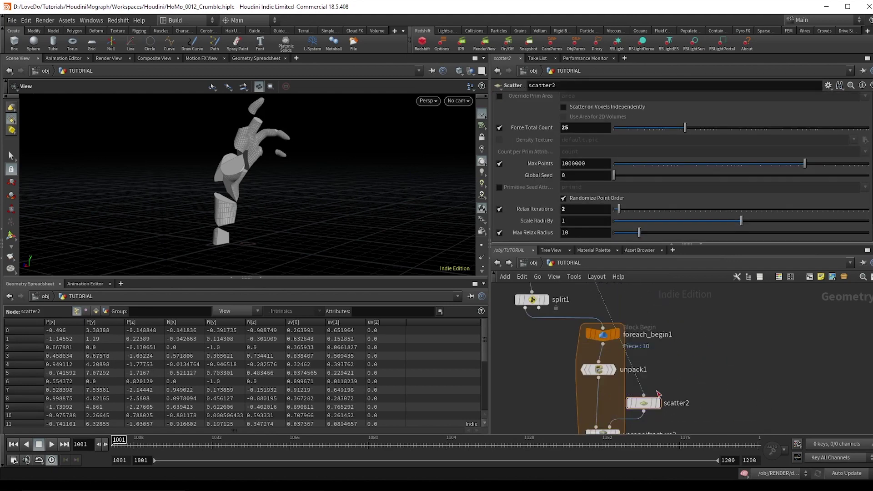
Step: Insert an Assemble node between the loop's Voronoi Fracture node and the block end
{"action": "middle_click_drag", "start_coordinate": [653, 382], "coordinate": [669, 325]}
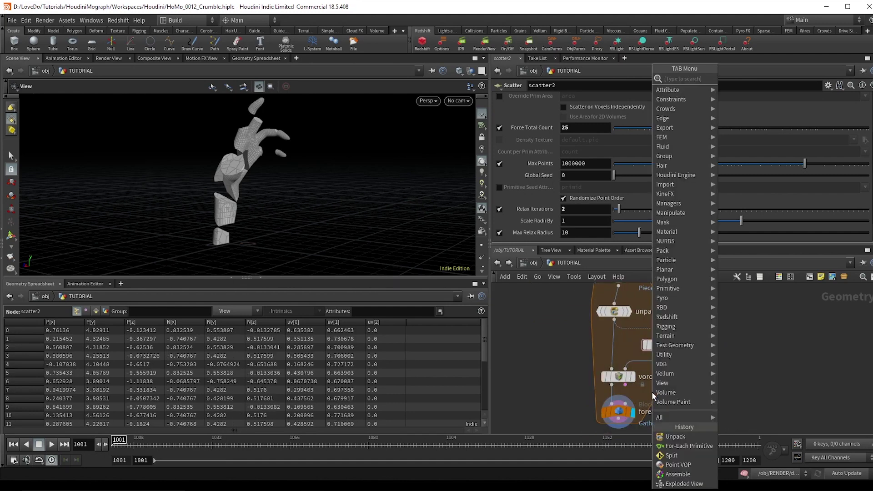
{"action": "key", "text": "Tab"}
{"action": "type", "text": "ass"}
{"action": "key", "text": "Return"}
Step: Add a Merge node combining the Split node's first output with the loop's block end
{"action": "scroll", "coordinate": [591, 373], "scroll_direction": "down", "scroll_amount": 2}
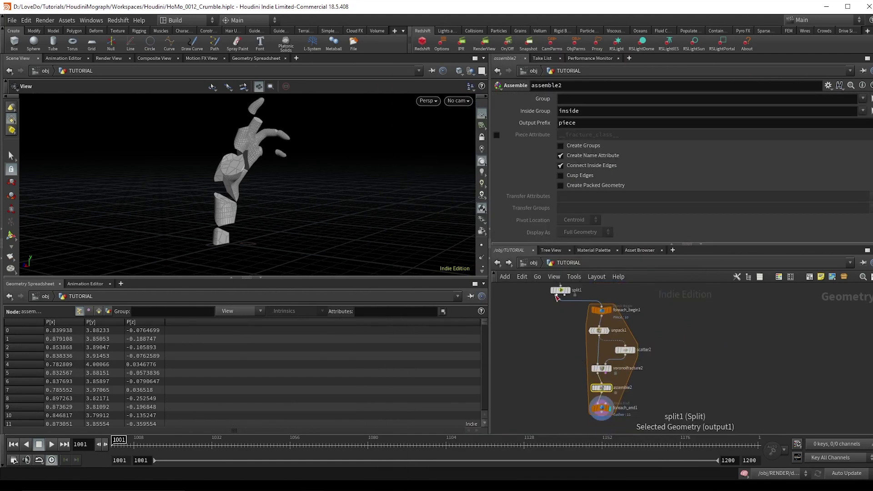
{"action": "key", "text": "Tab"}
{"action": "type", "text": "merg"}
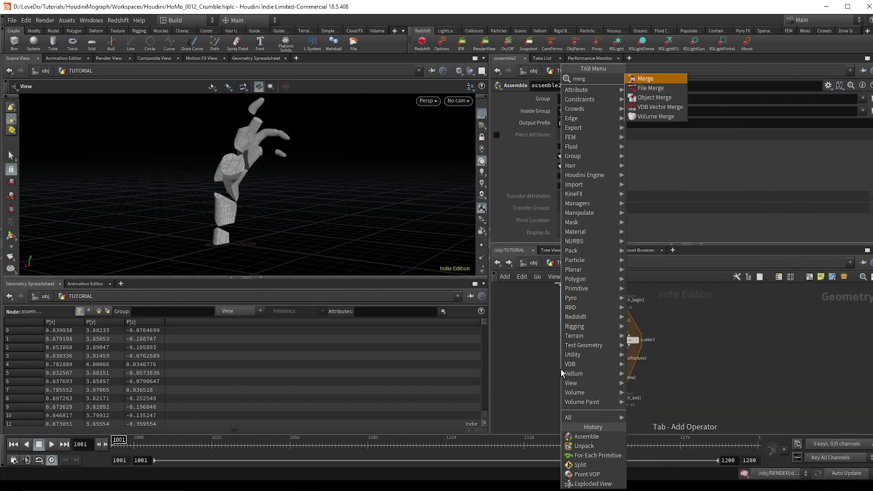
{"action": "key", "text": "Return"}
{"action": "left_click", "coordinate": [561, 369]}
{"action": "left_click_drag", "start_coordinate": [605, 403], "coordinate": [563, 364]}
Step: Rewire the loop's block begin to the Split node's second output
{"action": "middle_click_drag", "start_coordinate": [569, 292], "coordinate": [564, 312]}
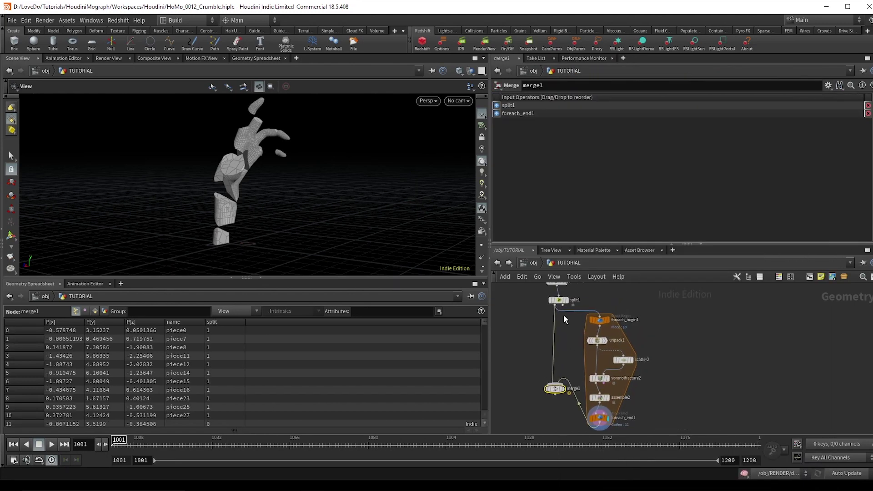
{"action": "left_click", "coordinate": [564, 312]}
{"action": "left_click", "coordinate": [563, 304]}
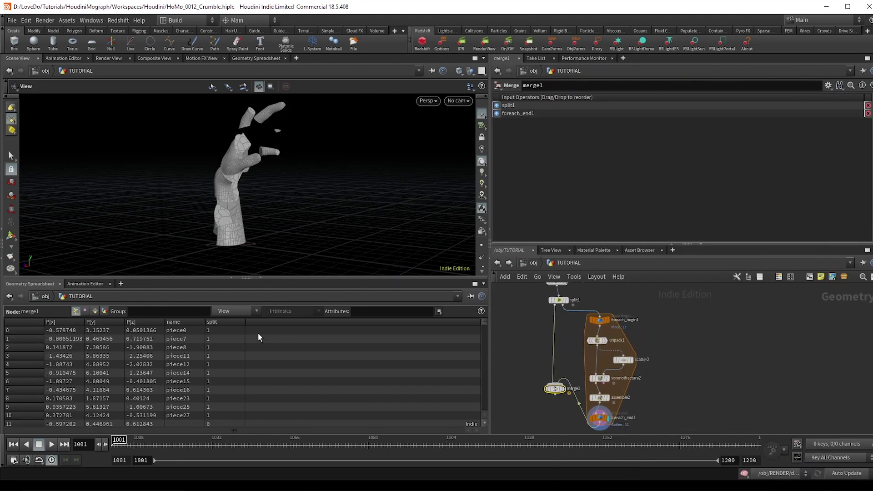
Step: Sort the merged point data by name and enable Create Packed Geometry on the Assemble node inside the loop
{"action": "left_click", "coordinate": [188, 322]}
{"action": "left_click_drag", "start_coordinate": [560, 392], "coordinate": [558, 411]}
{"action": "scroll", "coordinate": [556, 399], "scroll_direction": "up", "scroll_amount": 3}
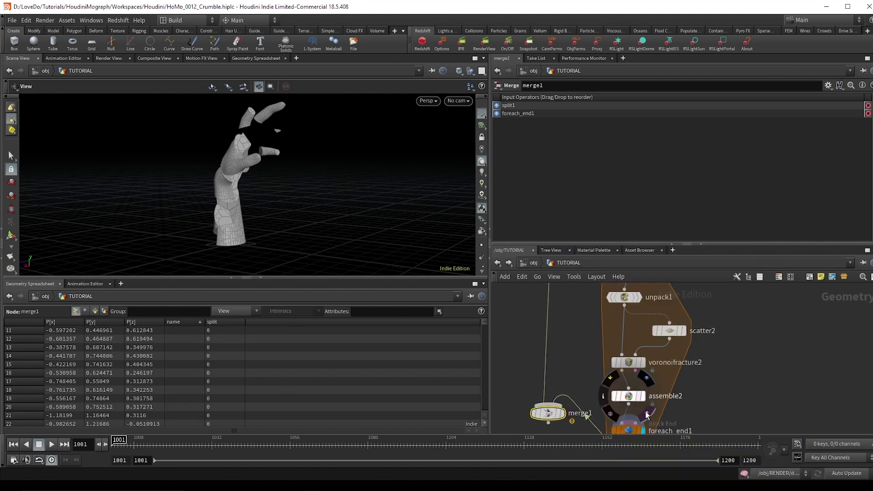
{"action": "left_click", "coordinate": [628, 396]}
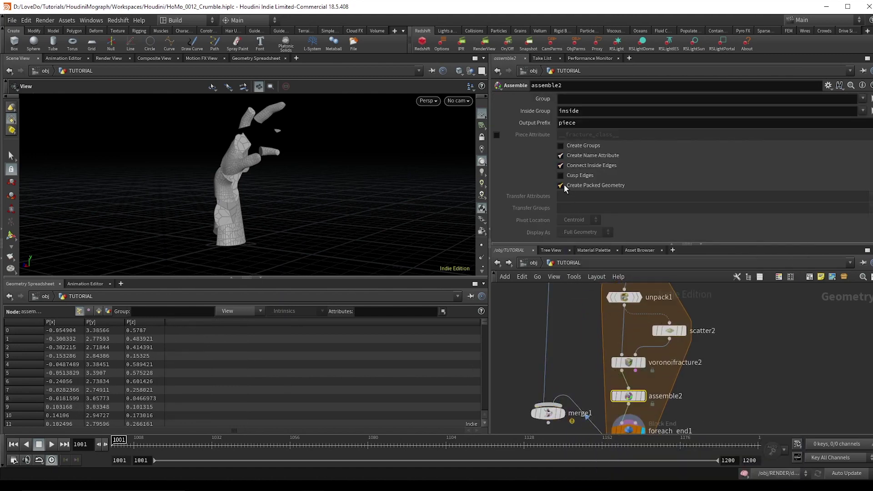
{"action": "left_click", "coordinate": [564, 184]}
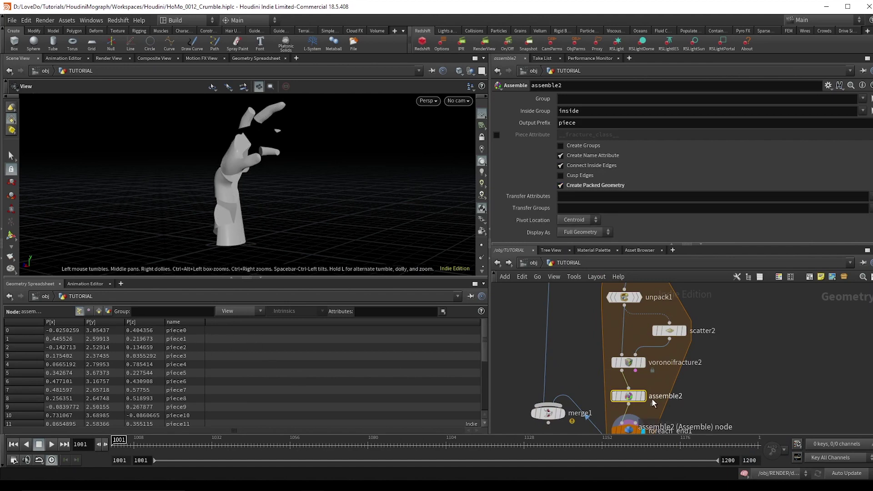
Step: Create a meta import node from the loop's block begin and rename it info
{"action": "middle_click_drag", "start_coordinate": [666, 396], "coordinate": [603, 411]}
{"action": "scroll", "coordinate": [621, 374], "scroll_direction": "down", "scroll_amount": 1}
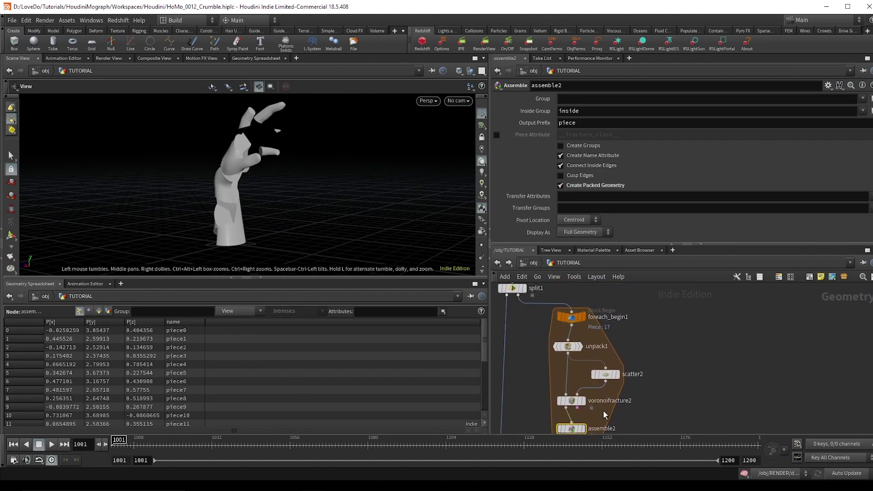
{"action": "left_click", "coordinate": [571, 318]}
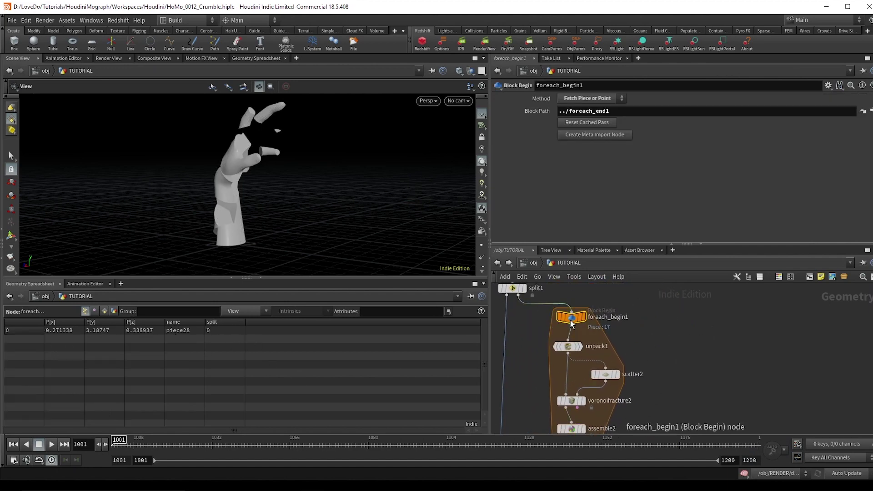
{"action": "left_click", "coordinate": [586, 135]}
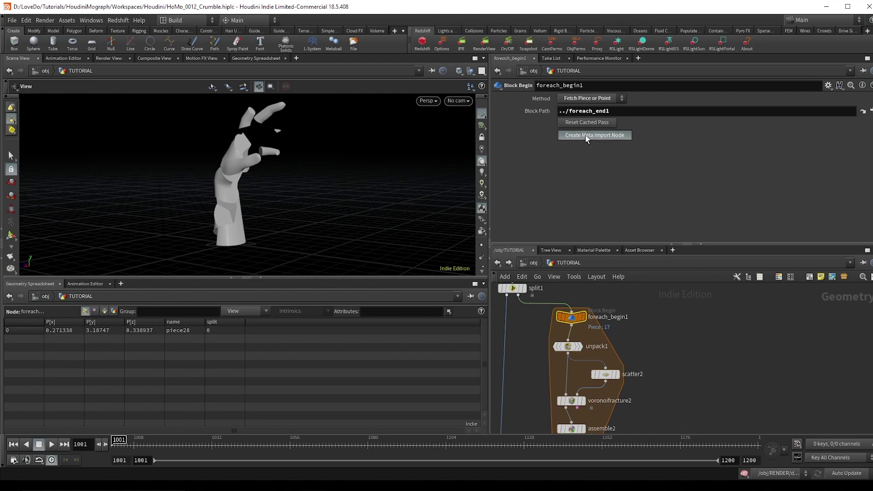
{"action": "left_click", "coordinate": [586, 136]}
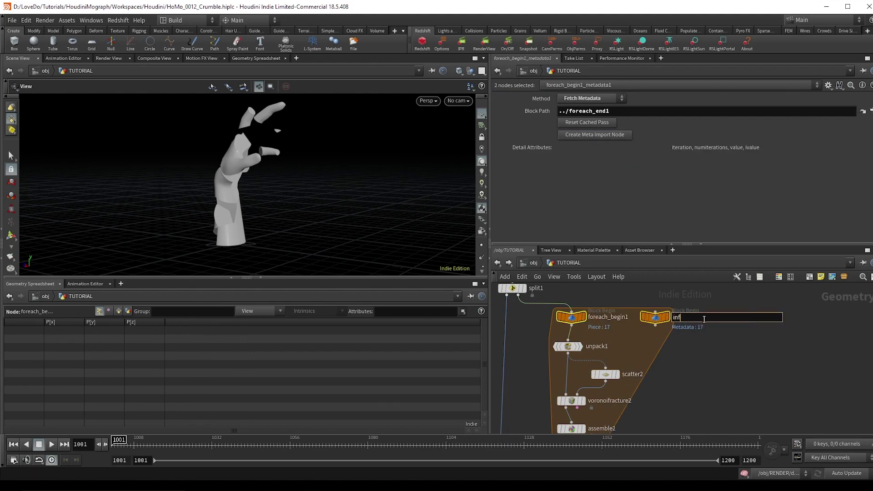
{"action": "key", "text": "Return"}
Step: Set the loop Assemble node's output prefix to piece`detail("../info", "iteration",0)+1000`
{"action": "scroll", "coordinate": [592, 392], "scroll_direction": "up", "scroll_amount": 3}
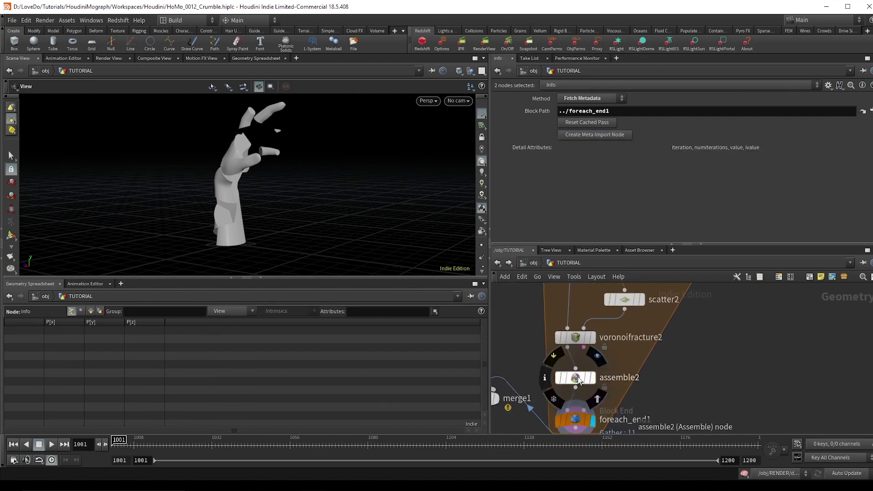
{"action": "left_click", "coordinate": [576, 378]}
{"action": "middle_click_drag", "start_coordinate": [653, 387], "coordinate": [674, 388]}
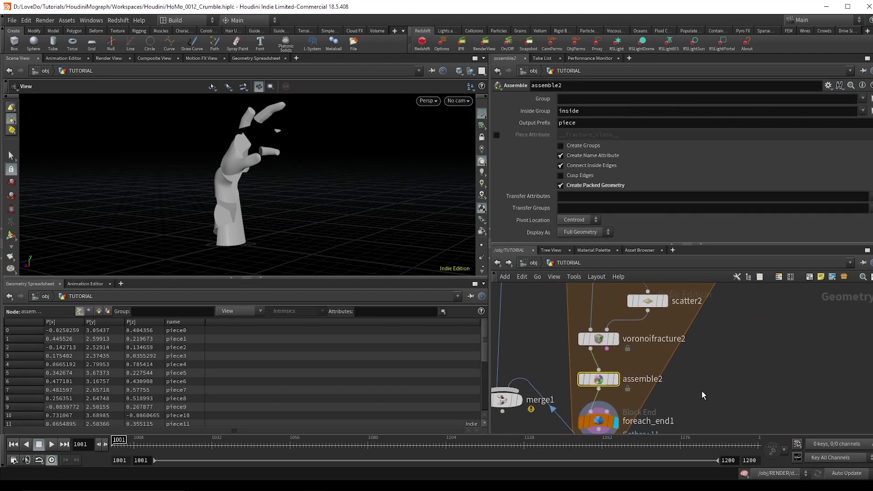
{"action": "left_click", "coordinate": [584, 126]}
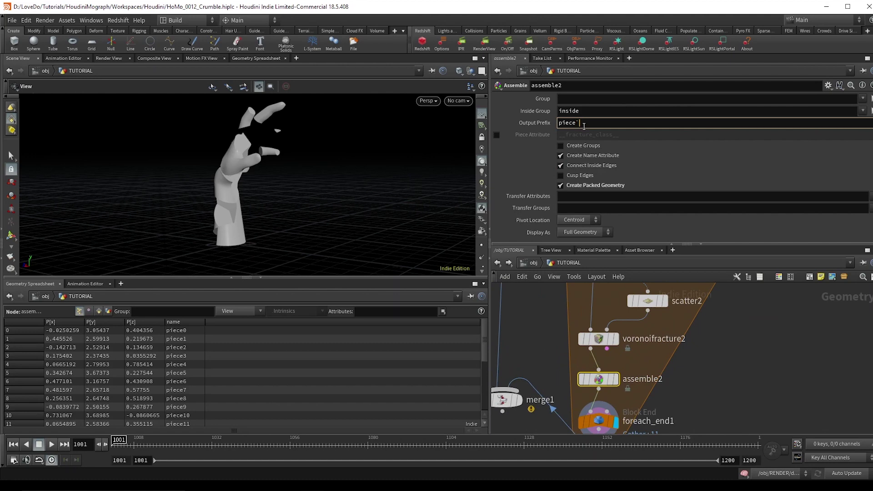
{"action": "type", "text": "`detail"}
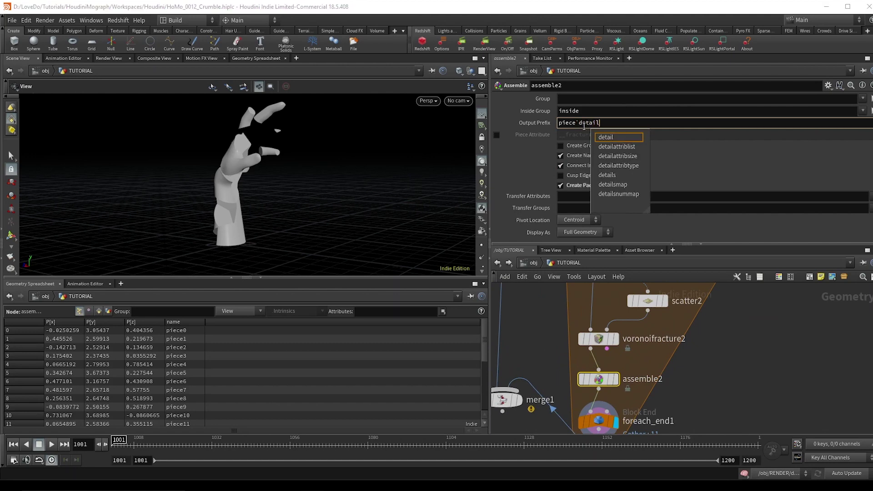
{"action": "type", "text": "(\"../inf"}
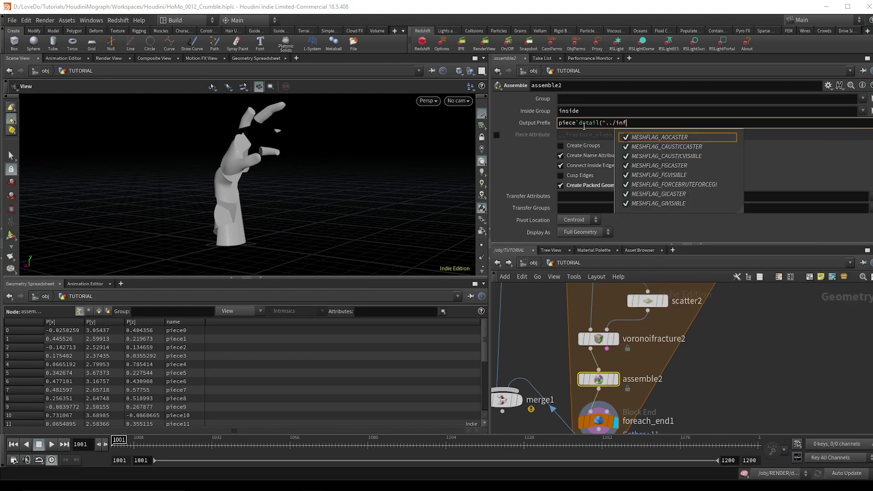
{"action": "type", "text": "o\","}
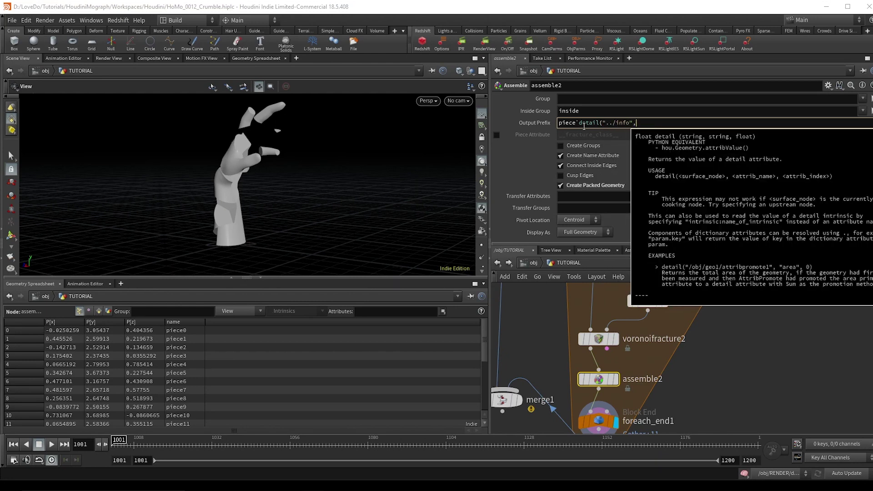
{"action": "type", "text": " \"itera"}
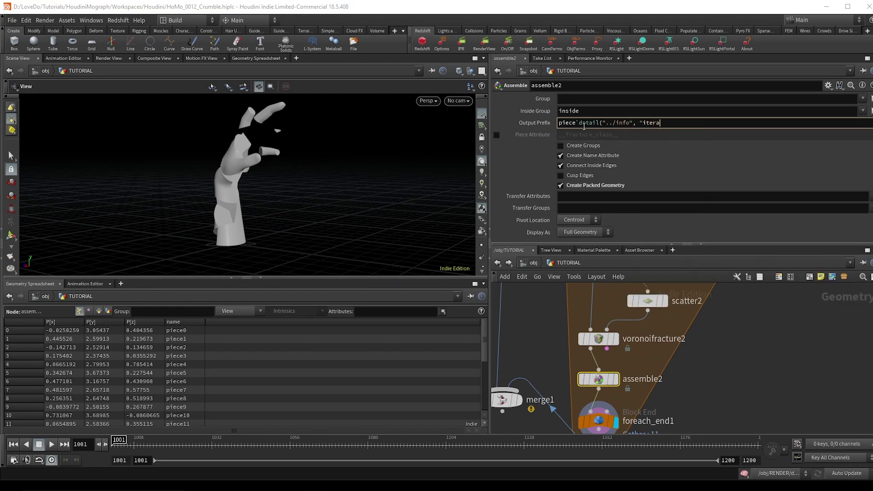
{"action": "type", "text": "tion\",0)+1000`"}
{"action": "key", "text": "Return"}
{"action": "middle_click_drag", "start_coordinate": [686, 407], "coordinate": [721, 362]}
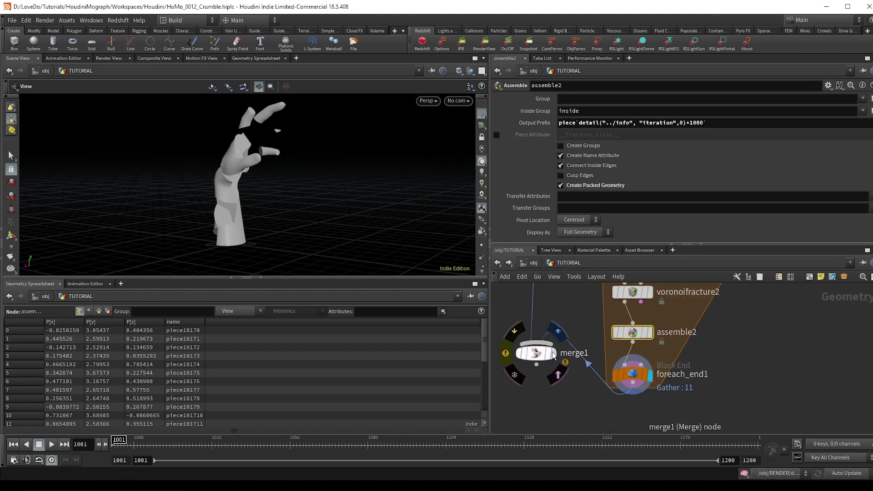
Step: Display the merge1 node and append an Exploded View node to it
{"action": "left_click", "coordinate": [534, 355]}
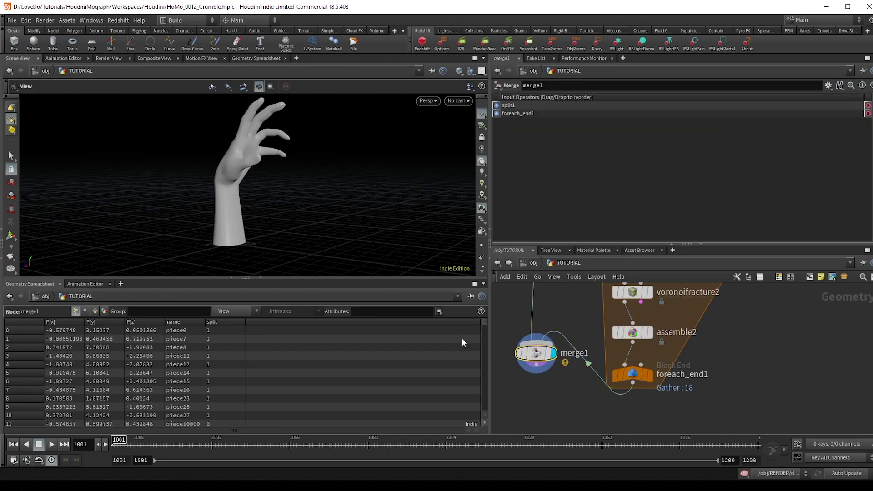
{"action": "scroll", "coordinate": [584, 389], "scroll_direction": "down", "scroll_amount": 3}
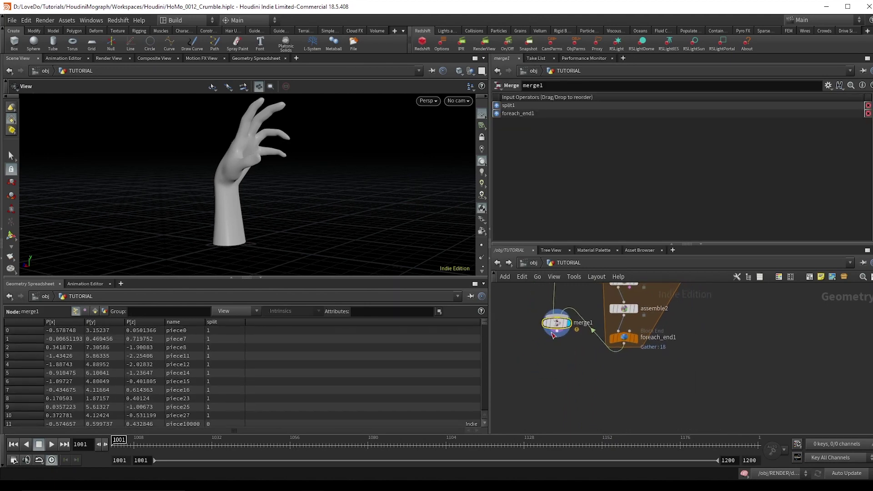
{"action": "left_click_drag", "start_coordinate": [559, 328], "coordinate": [551, 359]}
{"action": "middle_click_drag", "start_coordinate": [573, 389], "coordinate": [599, 345]}
{"action": "scroll", "coordinate": [594, 347], "scroll_direction": "down", "scroll_amount": 2}
{"action": "left_click", "coordinate": [583, 320]}
{"action": "key", "text": "Tab"}
{"action": "type", "text": "explode"}
{"action": "key", "text": "Return"}
{"action": "left_click", "coordinate": [583, 326]}
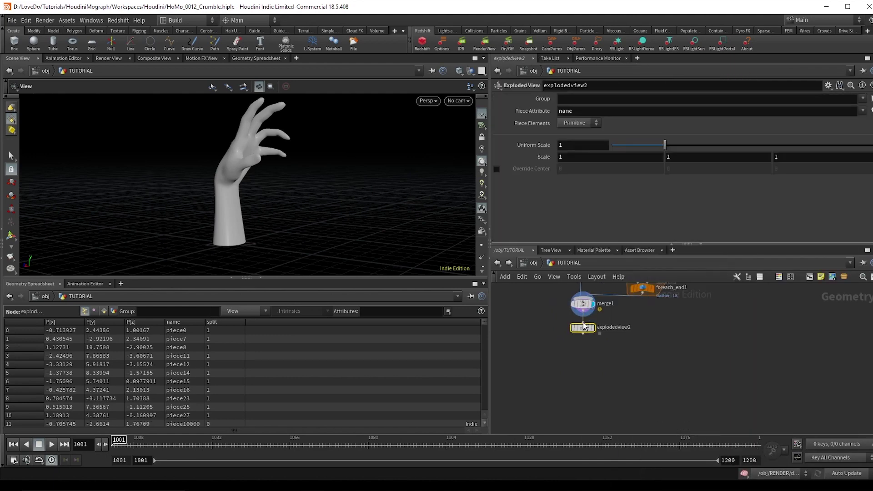
Step: Preview the exploded pieces, move the Exploded View node beside the main chain and display merge1 again
{"action": "scroll", "coordinate": [572, 319], "scroll_direction": "up", "scroll_amount": 2}
{"action": "left_click", "coordinate": [601, 333]}
{"action": "left_click_drag", "start_coordinate": [257, 243], "coordinate": [346, 196]}
{"action": "scroll", "coordinate": [254, 176], "scroll_direction": "down", "scroll_amount": 3}
{"action": "left_click_drag", "start_coordinate": [587, 339], "coordinate": [672, 340]}
{"action": "scroll", "coordinate": [669, 339], "scroll_direction": "down", "scroll_amount": 2}
{"action": "middle_click_drag", "start_coordinate": [628, 353], "coordinate": [637, 328]}
{"action": "scroll", "coordinate": [637, 330], "scroll_direction": "down", "scroll_amount": 1}
{"action": "scroll", "coordinate": [639, 295], "scroll_direction": "up", "scroll_amount": 2}
{"action": "left_click", "coordinate": [624, 294]}
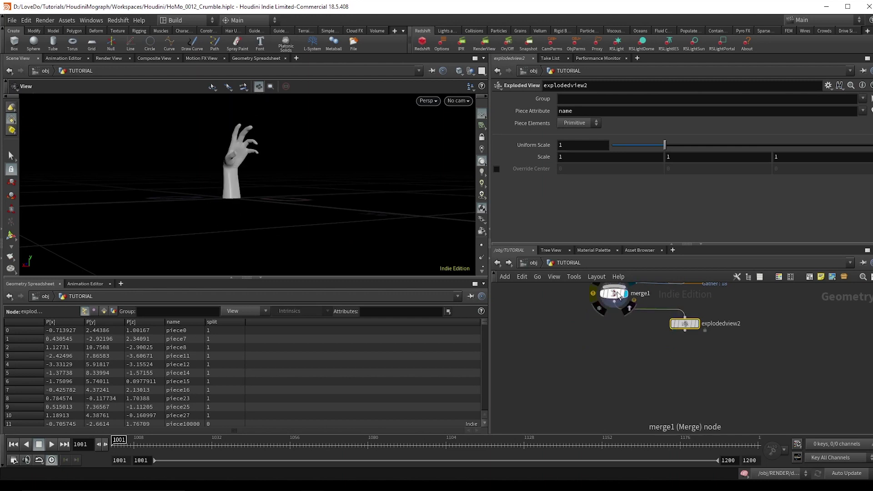
{"action": "left_click", "coordinate": [617, 297]}
Step: Branch a Null node straight down from merge1 and rename it IN_GEO
{"action": "left_click", "coordinate": [615, 301]}
{"action": "scroll", "coordinate": [611, 335], "scroll_direction": "down", "scroll_amount": 3}
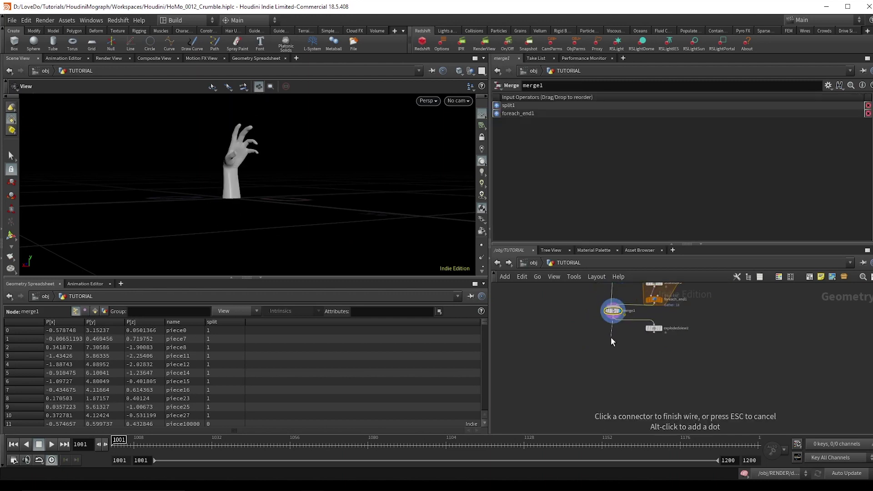
{"action": "left_click", "coordinate": [612, 382]}
{"action": "key", "text": "Escape"}
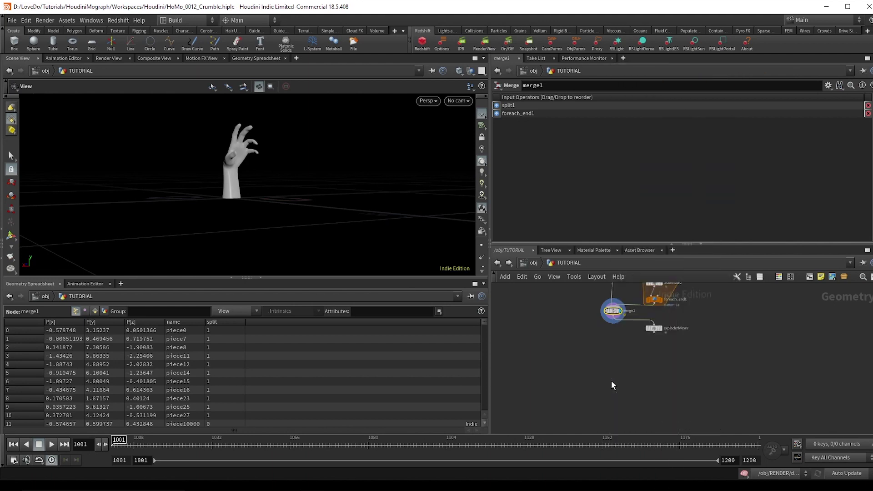
{"action": "left_click", "coordinate": [611, 381]}
{"action": "scroll", "coordinate": [611, 381], "scroll_direction": "up", "scroll_amount": 2}
{"action": "double_click", "coordinate": [626, 382]}
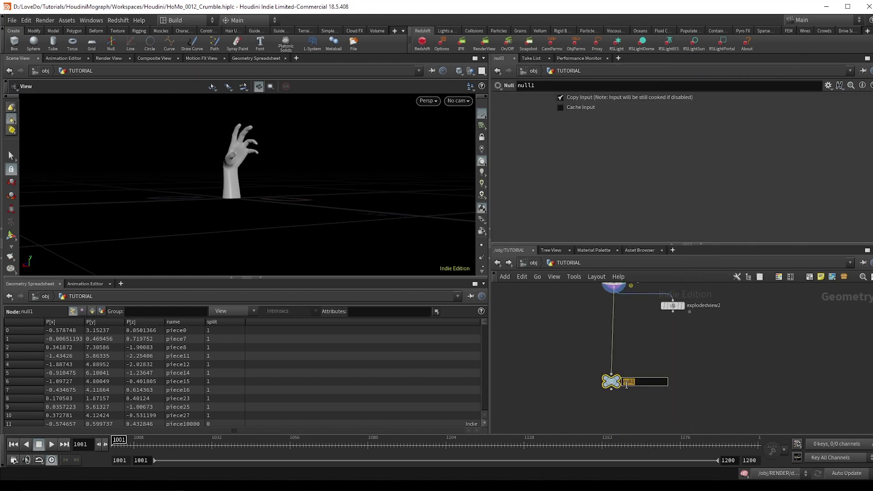
{"action": "type", "text": "IN_GEO"}
{"action": "key", "text": "Return"}
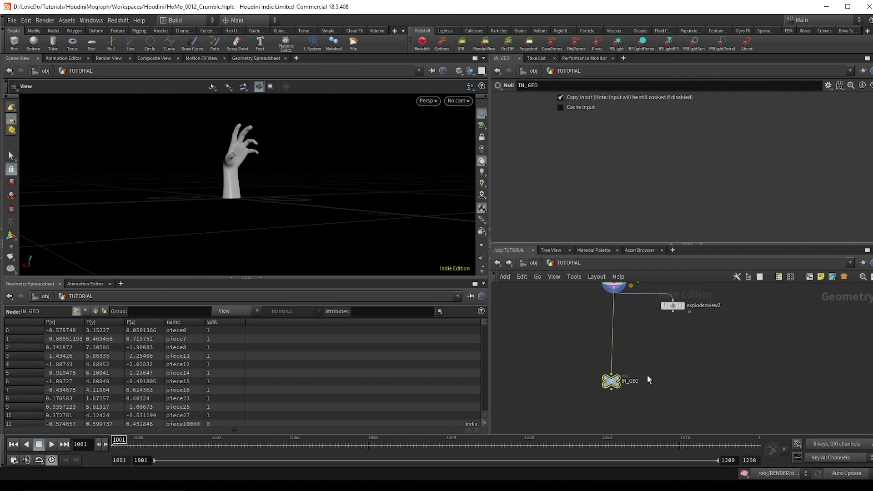
Step: Add a DOP Network fed by IN_GEO, display it and go inside it
{"action": "left_click", "coordinate": [612, 389]}
{"action": "left_click", "coordinate": [615, 362]}
{"action": "type", "text": "dopnet"}
{"action": "key", "text": "Return"}
{"action": "scroll", "coordinate": [654, 366], "scroll_direction": "up", "scroll_amount": 2}
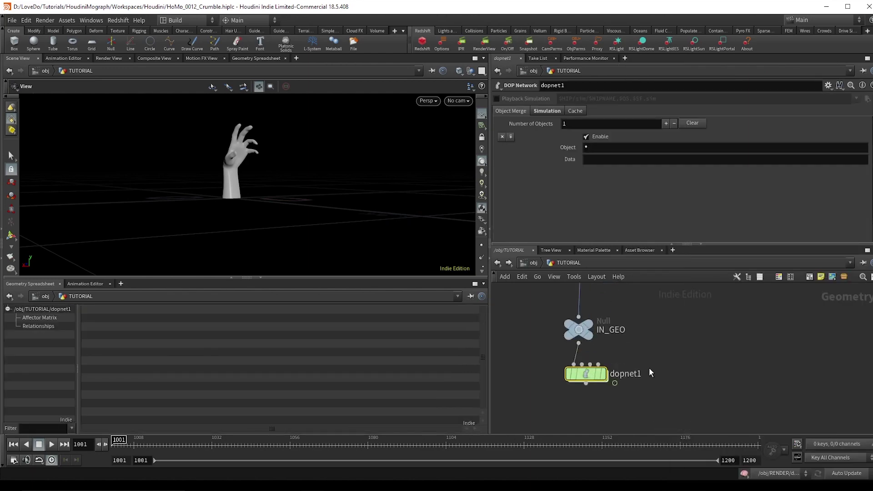
{"action": "left_click", "coordinate": [606, 382]}
{"action": "double_click", "coordinate": [589, 375]}
{"action": "middle_click_drag", "start_coordinate": [678, 326], "coordinate": [658, 376]}
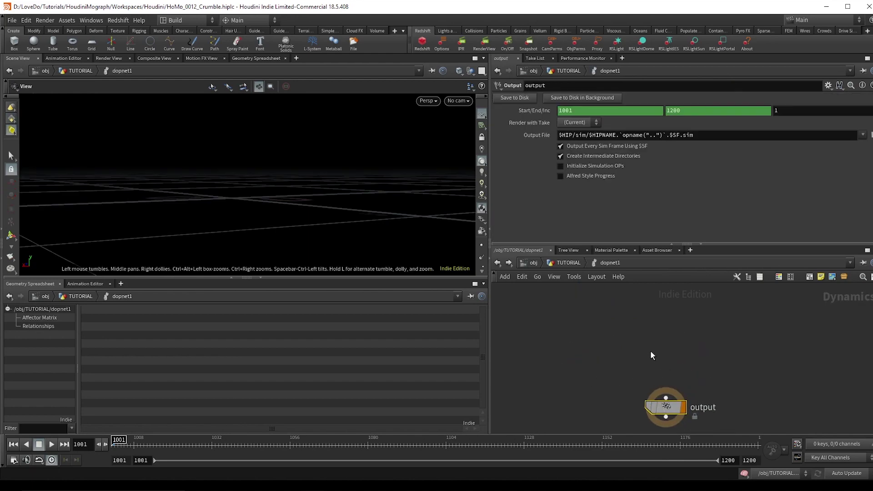
Step: Add an RBD Packed Object node above the output node in the DOP network
{"action": "key", "text": "Tab"}
{"action": "type", "text": "rbdpac"}
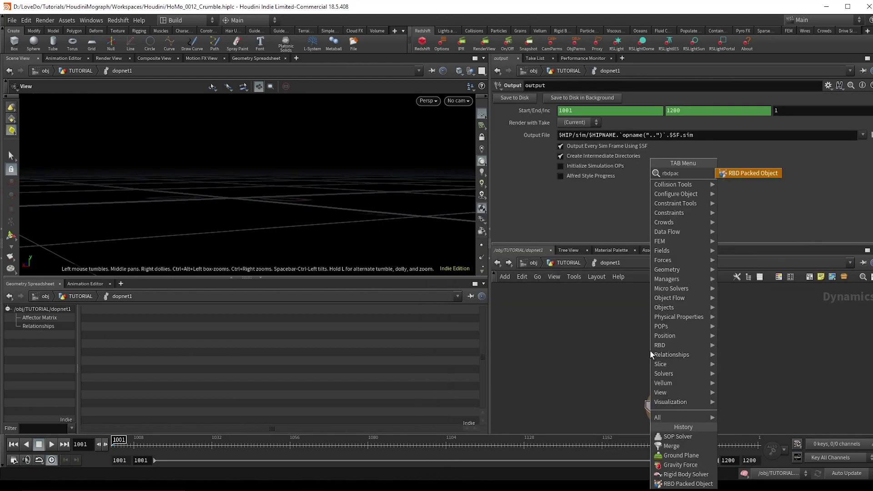
{"action": "key", "text": "Return"}
{"action": "left_click", "coordinate": [651, 350]}
{"action": "left_click_drag", "start_coordinate": [650, 351], "coordinate": [632, 337]}
Step: Add a Rigid Body Solver, wire the RBD Packed Object into its first input and connect the solver to the output
{"action": "key", "text": "Tab"}
{"action": "type", "text": "rig"}
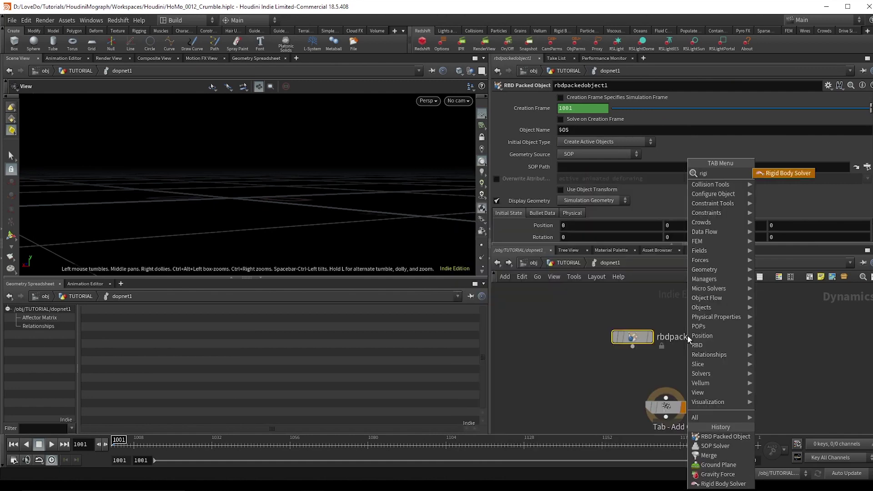
{"action": "key", "text": "Return"}
{"action": "left_click", "coordinate": [688, 336]}
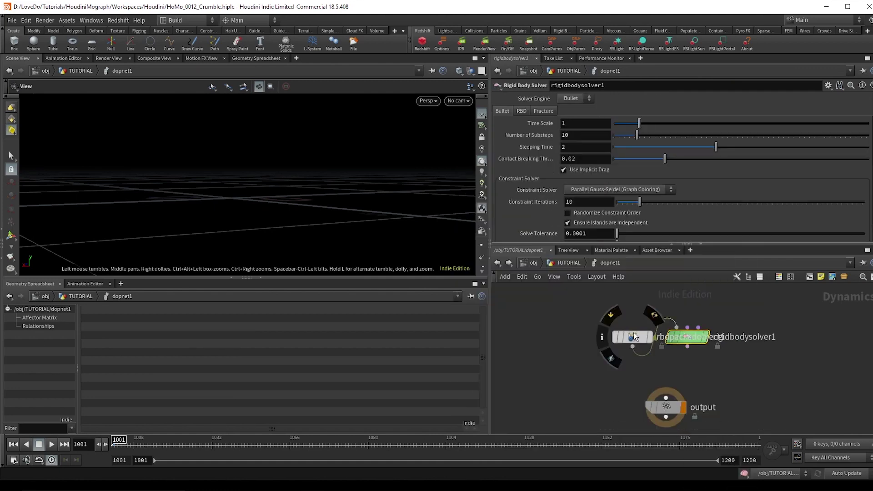
{"action": "left_click_drag", "start_coordinate": [643, 342], "coordinate": [617, 316]}
{"action": "left_click_drag", "start_coordinate": [688, 347], "coordinate": [667, 346]}
{"action": "scroll", "coordinate": [691, 367], "scroll_direction": "down", "scroll_amount": 2}
{"action": "middle_click_drag", "start_coordinate": [692, 367], "coordinate": [677, 343]}
{"action": "left_click_drag", "start_coordinate": [645, 371], "coordinate": [646, 394]}
{"action": "middle_click_drag", "start_coordinate": [616, 336], "coordinate": [608, 351]}
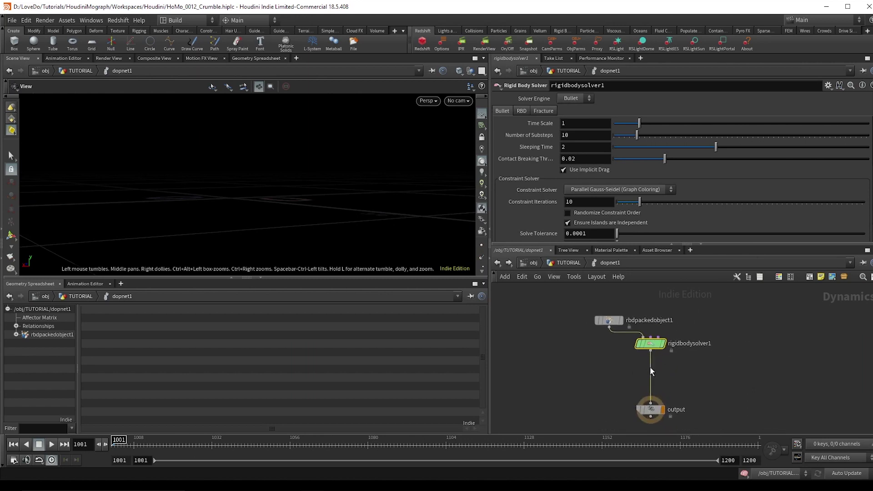
Step: Set the RBD Packed Object's geometry source to First Context Geometry
{"action": "left_click", "coordinate": [608, 318]}
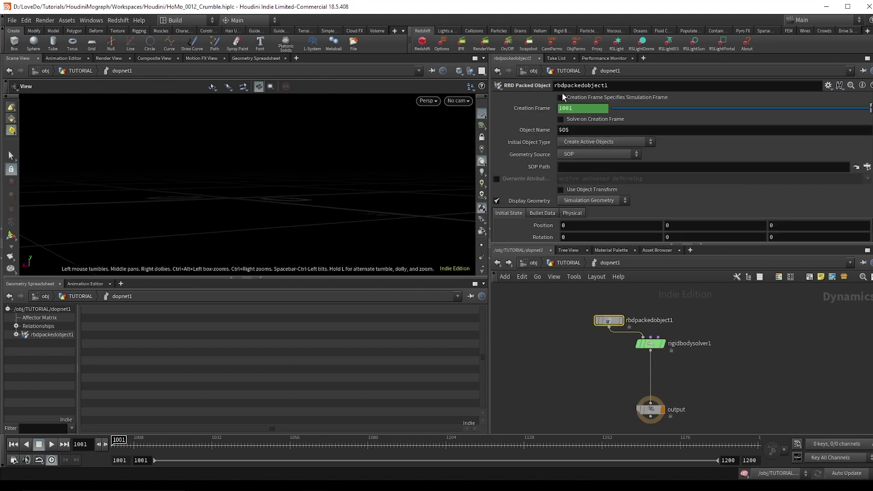
{"action": "left_click", "coordinate": [574, 143]}
{"action": "left_click", "coordinate": [574, 142]}
{"action": "left_click", "coordinate": [574, 153]}
{"action": "left_click", "coordinate": [584, 173]}
{"action": "left_click_drag", "start_coordinate": [244, 184], "coordinate": [277, 196]}
Step: Insert a Gravity Force node between the Rigid Body Solver and the output
{"action": "middle_click_drag", "start_coordinate": [608, 381], "coordinate": [608, 350]}
{"action": "key", "text": "Tab"}
{"action": "type", "text": "gra"}
{"action": "key", "text": "Return"}
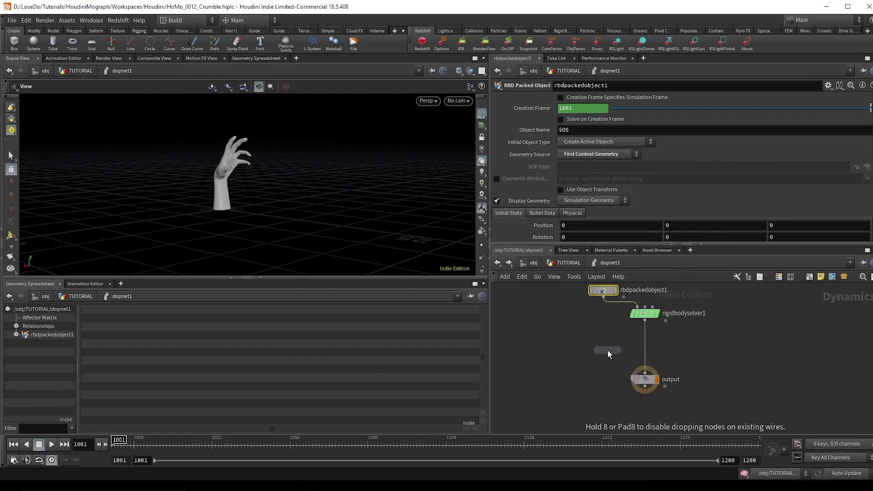
{"action": "left_click", "coordinate": [608, 351]}
{"action": "left_click_drag", "start_coordinate": [608, 351], "coordinate": [643, 358]}
Step: Add a Ground Plane node beside the solver chain
{"action": "key", "text": "Tab"}
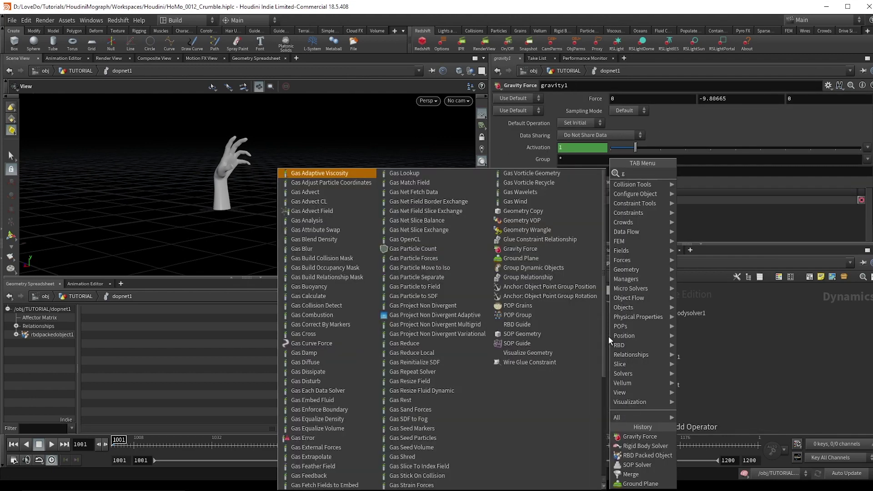
{"action": "type", "text": "groun"}
{"action": "key", "text": "Return"}
{"action": "left_click", "coordinate": [609, 337]}
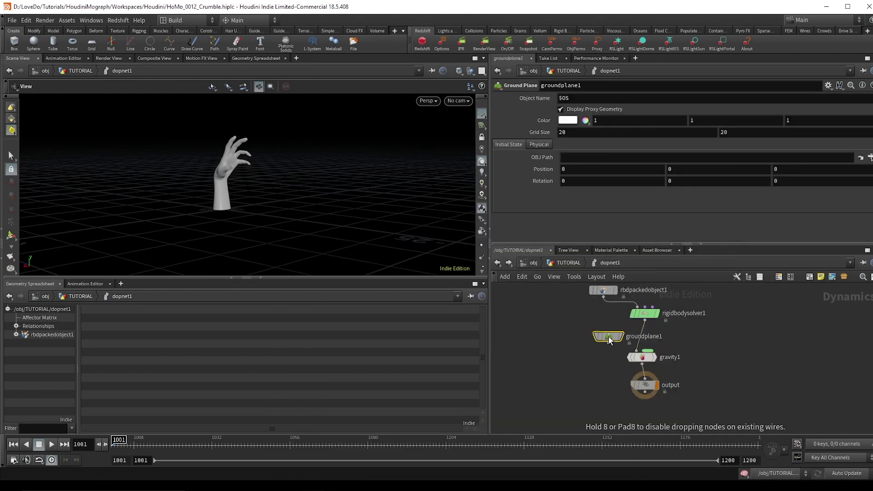
Step: Insert a Merge between the solver and gravity, wire in the ground plane and order its inputs with groundplane1 first
{"action": "key", "text": "Tab"}
{"action": "type", "text": "merge"}
{"action": "key", "text": "Return"}
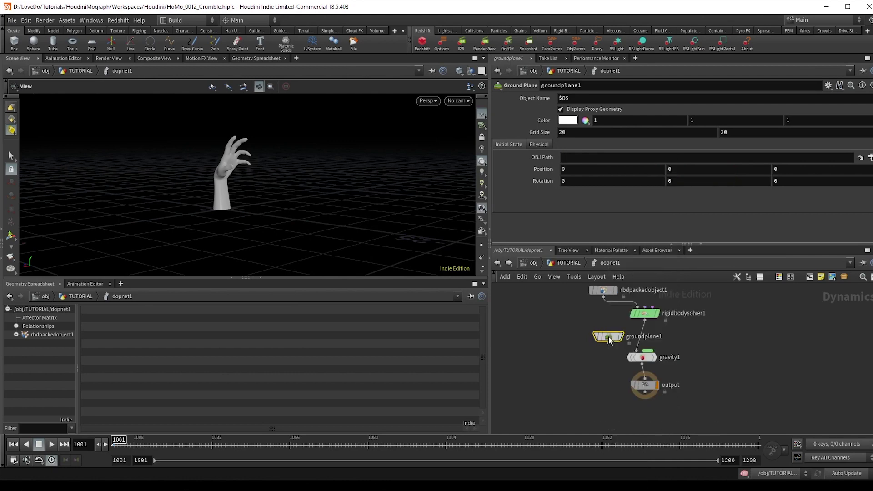
{"action": "left_click", "coordinate": [619, 339]}
{"action": "left_click_drag", "start_coordinate": [619, 338], "coordinate": [573, 327]}
{"action": "left_click", "coordinate": [638, 335]}
{"action": "left_click", "coordinate": [591, 339]}
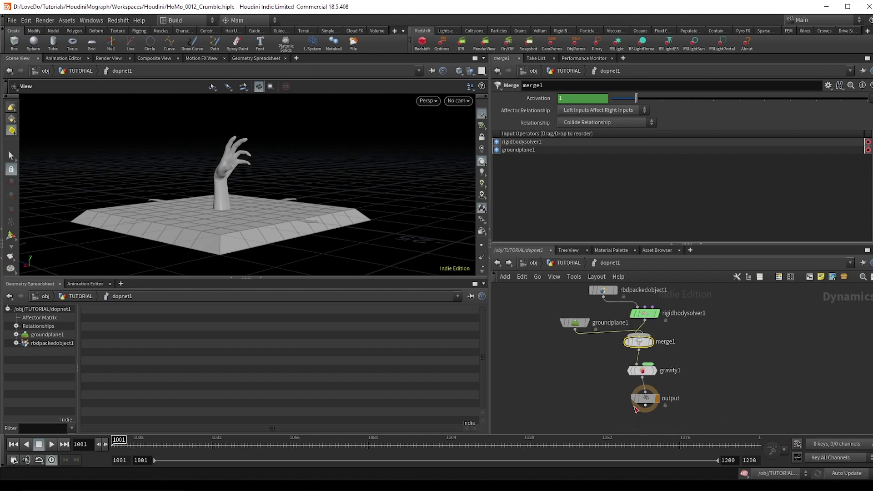
{"action": "key", "text": "shift+r"}
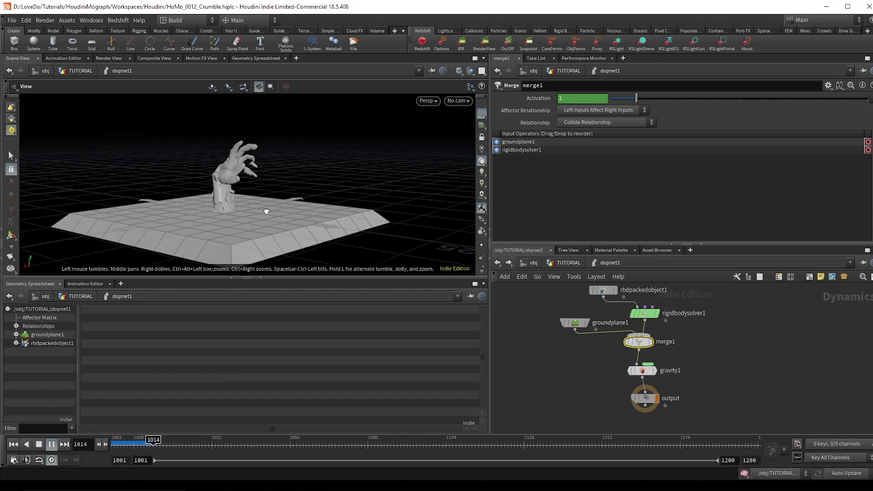
Step: Play the simulation while viewing the collapse from another angle, then stop and return to frame 1001
{"action": "left_click_drag", "start_coordinate": [267, 211], "coordinate": [265, 212]}
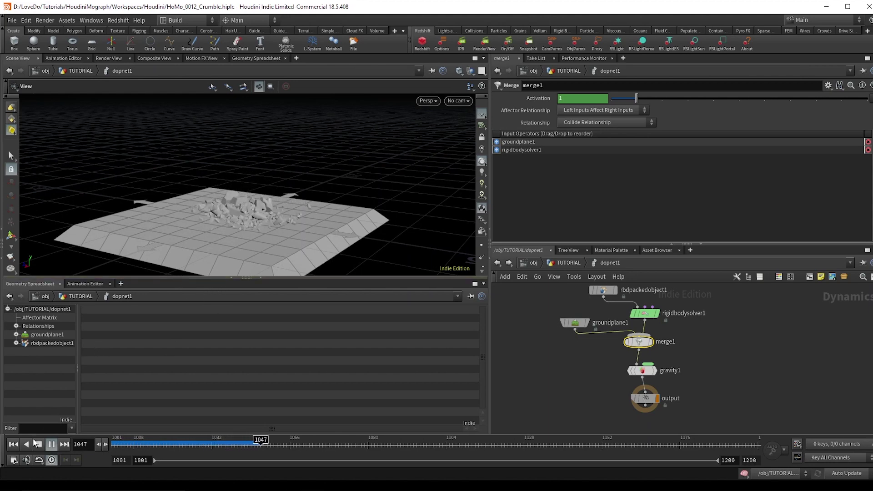
{"action": "left_click", "coordinate": [50, 444]}
{"action": "left_click_drag", "start_coordinate": [229, 443], "coordinate": [97, 445]}
Step: Return to the TUTORIAL network, insert a Point VOP between merge1 and IN_GEO and go inside it
{"action": "left_click", "coordinate": [563, 263]}
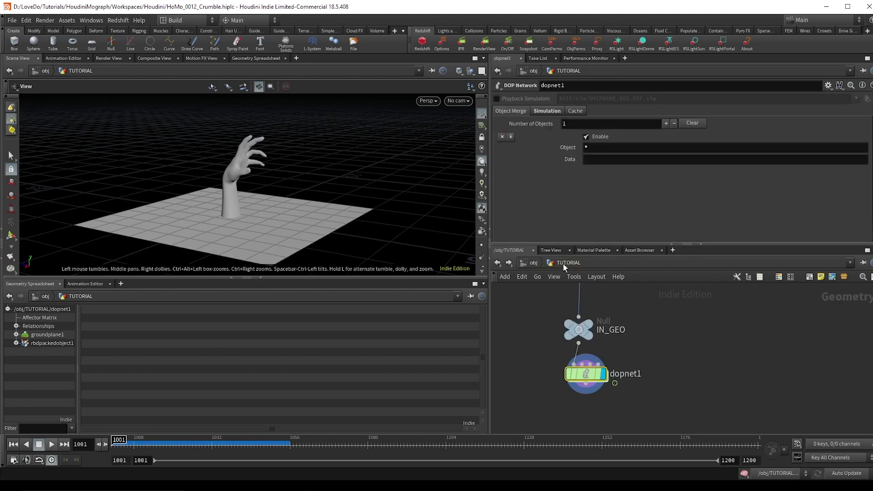
{"action": "scroll", "coordinate": [638, 389], "scroll_direction": "up", "scroll_amount": 1}
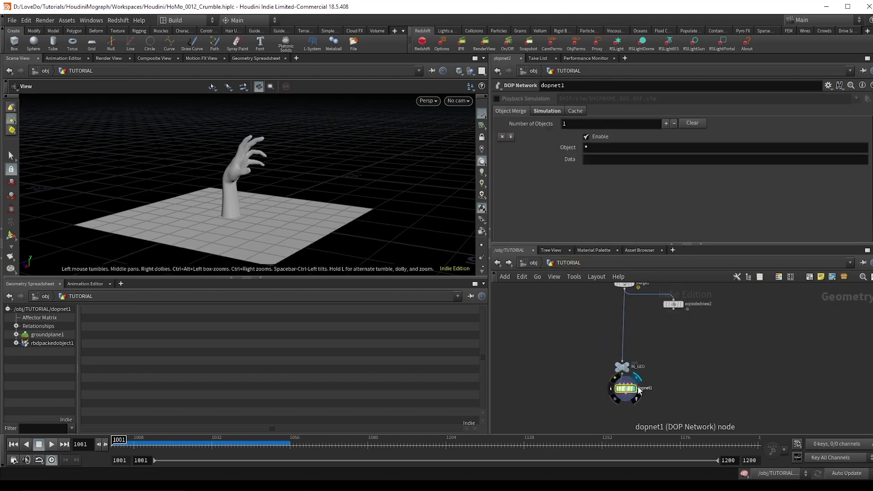
{"action": "mouse_move", "coordinate": [634, 329]}
{"action": "middle_mouse_down"}
{"action": "mouse_move", "coordinate": [631, 355]}
{"action": "mouse_move", "coordinate": [625, 333]}
{"action": "middle_mouse_up"}
{"action": "scroll", "coordinate": [629, 356], "scroll_direction": "up", "scroll_amount": 1}
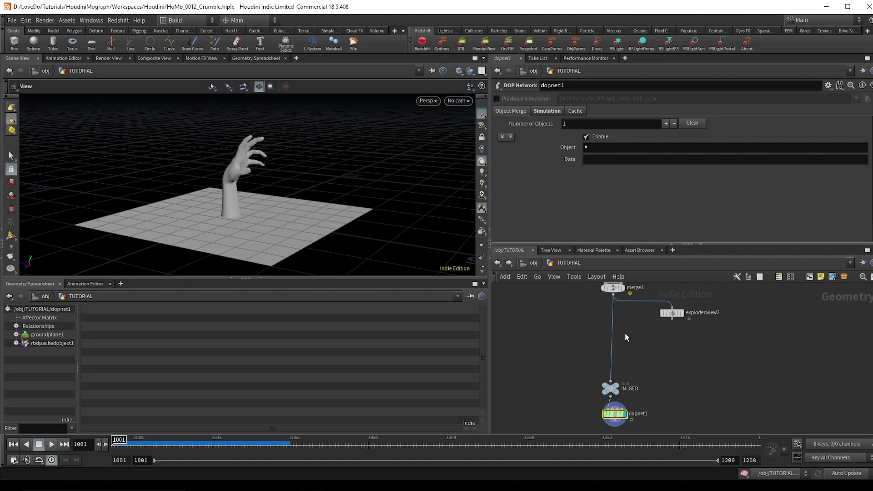
{"action": "key", "text": "Tab"}
{"action": "type", "text": "pointw"}
{"action": "key", "text": "Return"}
{"action": "left_click", "coordinate": [625, 335]}
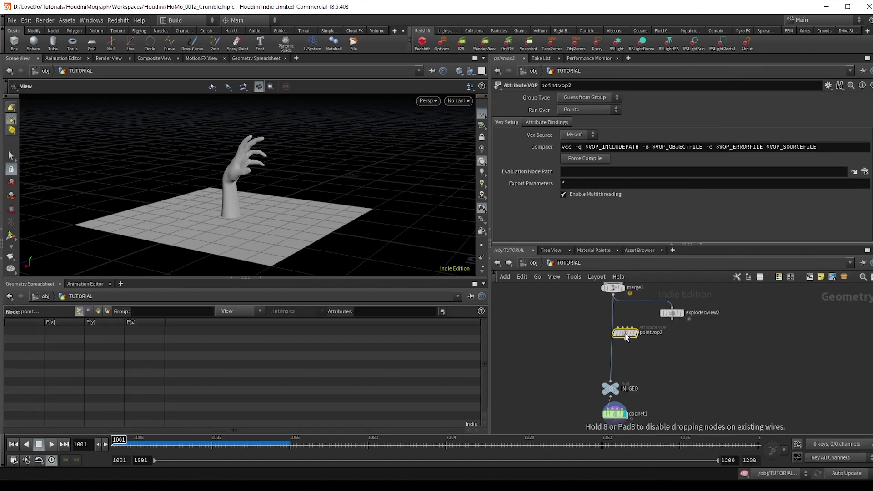
{"action": "double_click", "coordinate": [625, 333]}
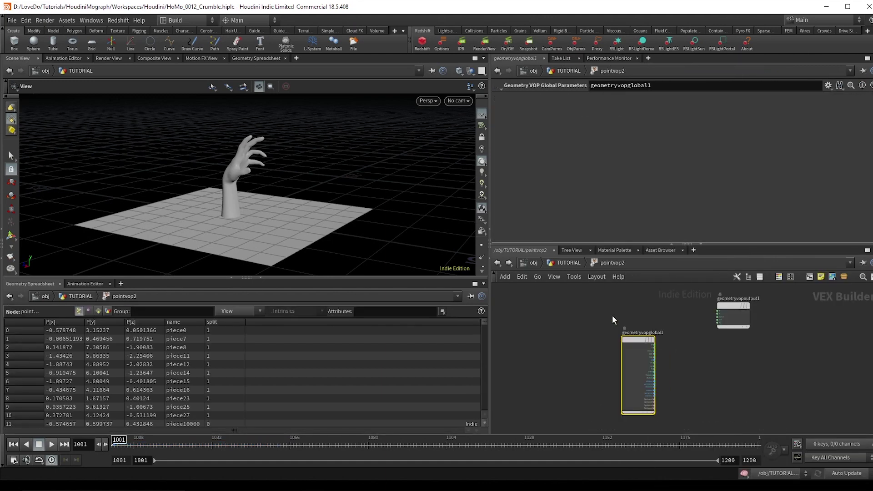
Step: Add a Vector to Float node and wire the global position P into it
{"action": "middle_click_drag", "start_coordinate": [729, 359], "coordinate": [682, 348]}
{"action": "key", "text": "Tab"}
{"action": "type", "text": "vectof"}
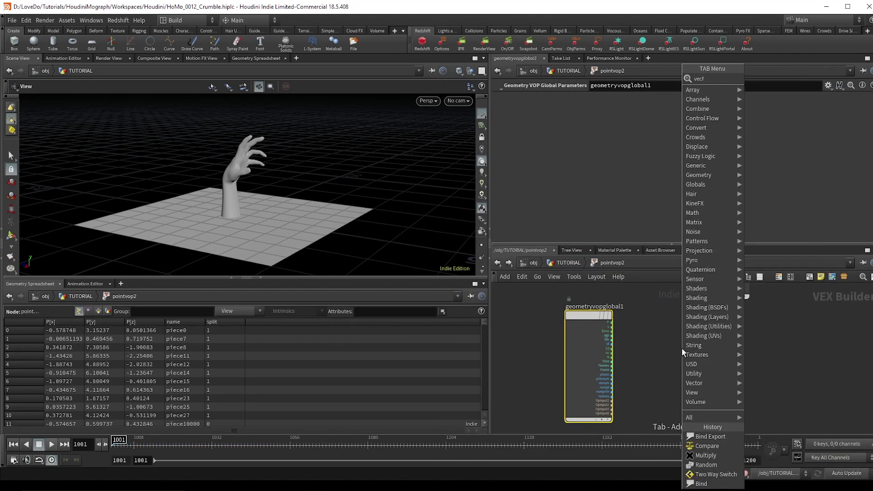
{"action": "key", "text": "Return"}
{"action": "left_click", "coordinate": [687, 346]}
{"action": "left_click", "coordinate": [665, 353]}
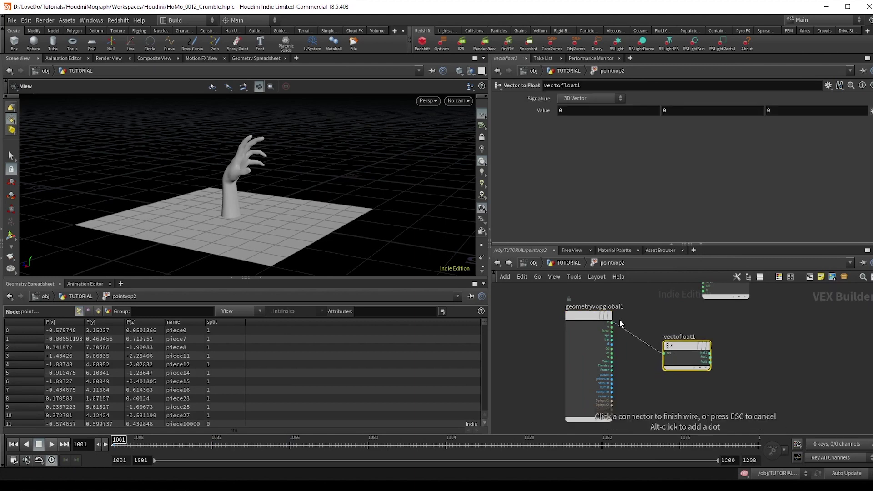
{"action": "left_click", "coordinate": [612, 322]}
{"action": "left_click_drag", "start_coordinate": [685, 343], "coordinate": [659, 315]}
{"action": "middle_click_drag", "start_coordinate": [681, 370], "coordinate": [632, 358]}
Step: Feed the second float output into a new Compare node and set its test to Greater Than
{"action": "left_click_drag", "start_coordinate": [638, 321], "coordinate": [665, 315]}
{"action": "key", "text": "Tab"}
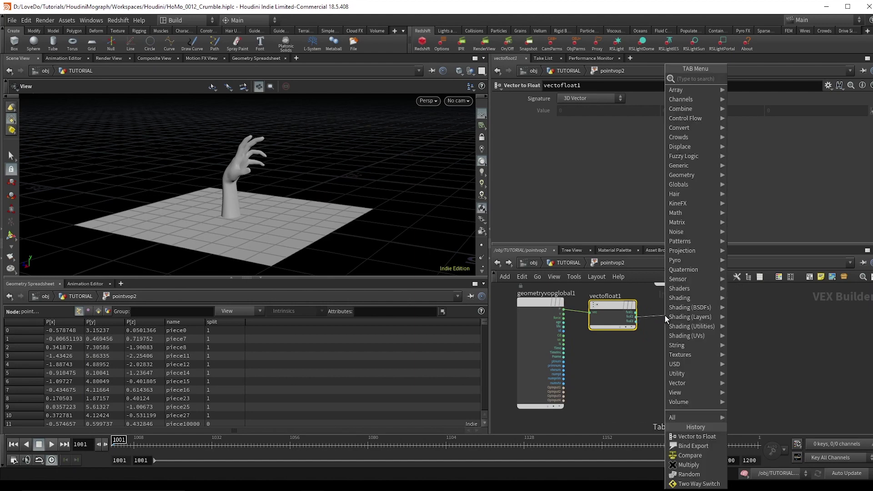
{"action": "type", "text": "compa"}
{"action": "key", "text": "Return"}
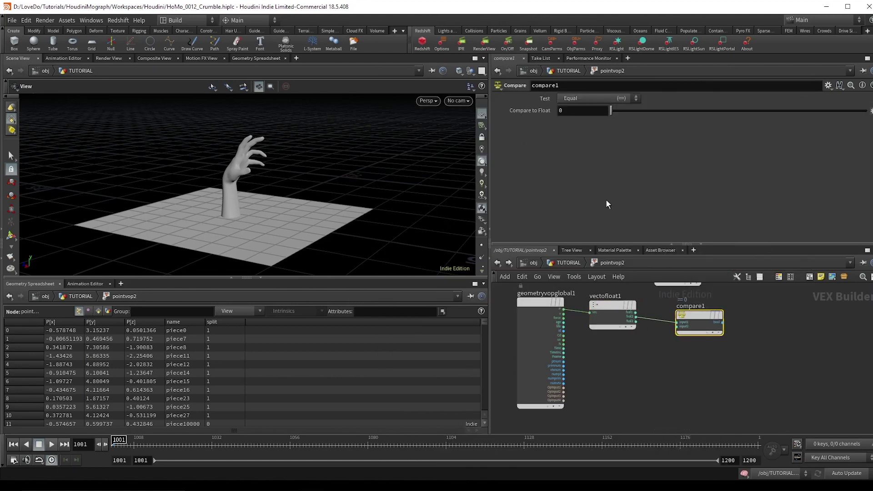
{"action": "left_click", "coordinate": [578, 102]}
{"action": "left_click", "coordinate": [577, 126]}
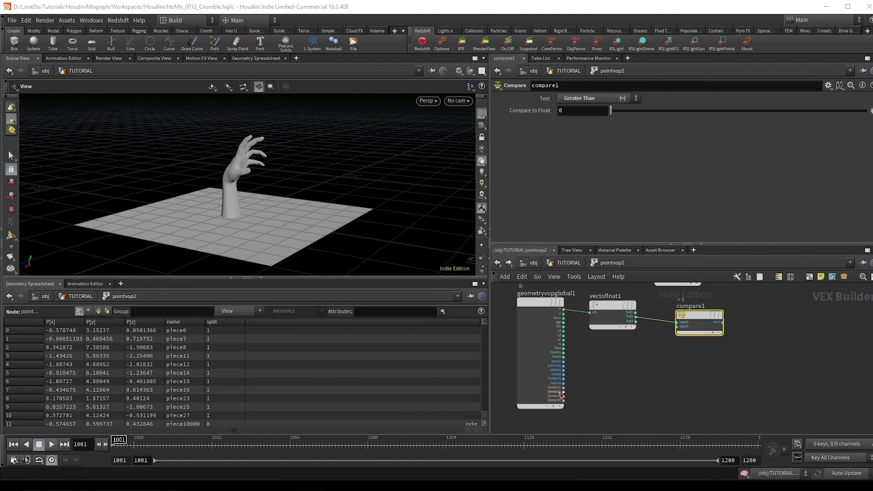
Step: Feed the global Frame output into a new Fit Range node with source min 1001 and source max 1030
{"action": "left_click_drag", "start_coordinate": [564, 358], "coordinate": [593, 360]}
{"action": "type", "text": "fit"}
{"action": "key", "text": "Return"}
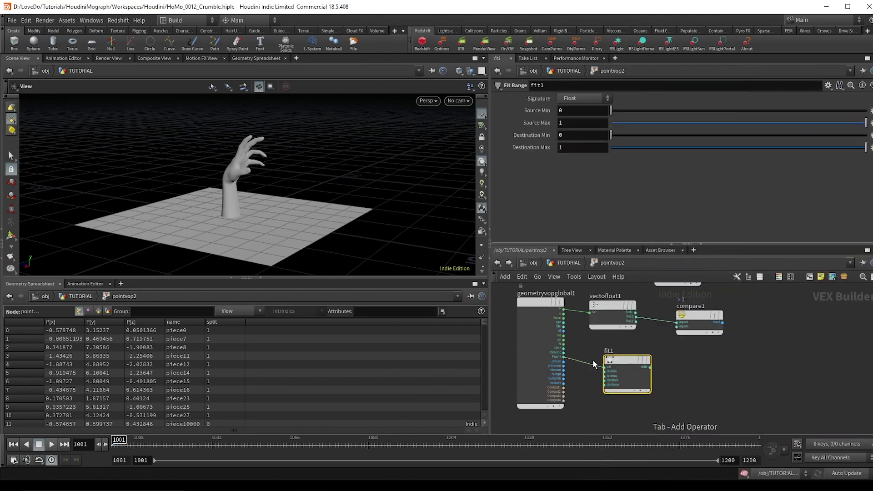
{"action": "left_click", "coordinate": [599, 107]}
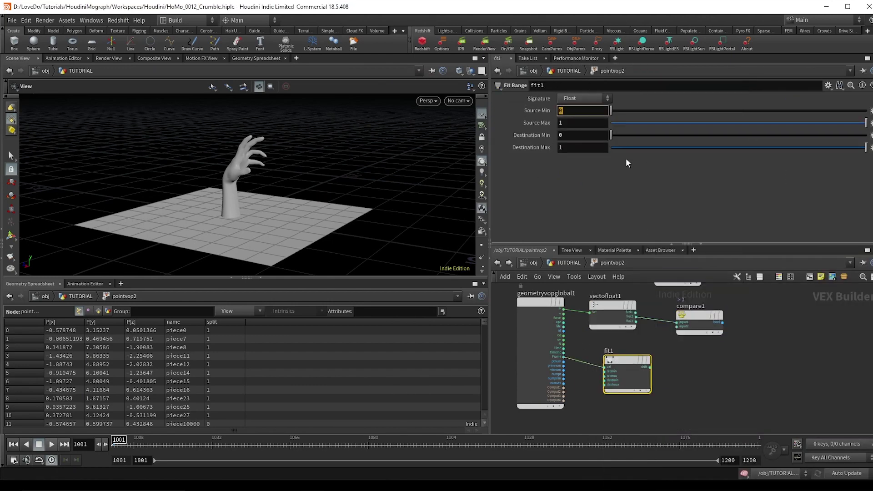
{"action": "type", "text": "1001"}
{"action": "key", "text": "Tab"}
{"action": "type", "text": "1030"}
{"action": "key", "text": "Return"}
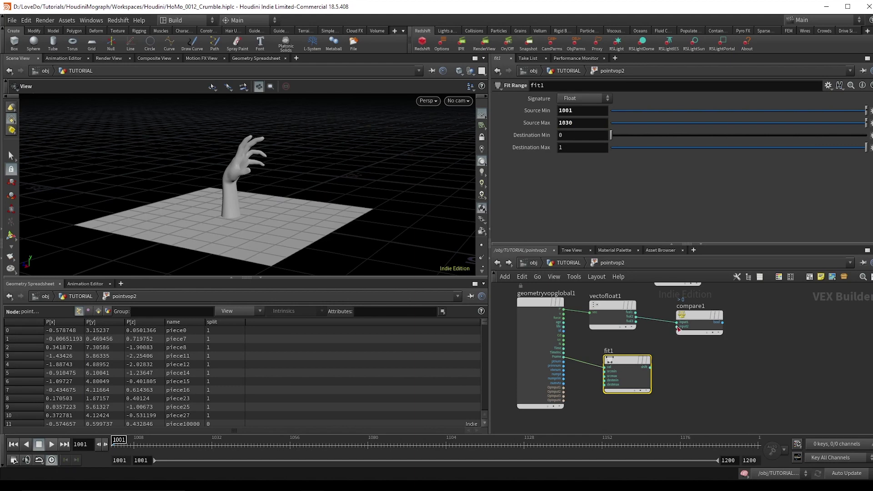
Step: Wire the Fit Range output into Compare's second input and set its destination min to 7.5 and destination max to 0
{"action": "left_click_drag", "start_coordinate": [678, 328], "coordinate": [650, 366]}
{"action": "left_click", "coordinate": [107, 320]}
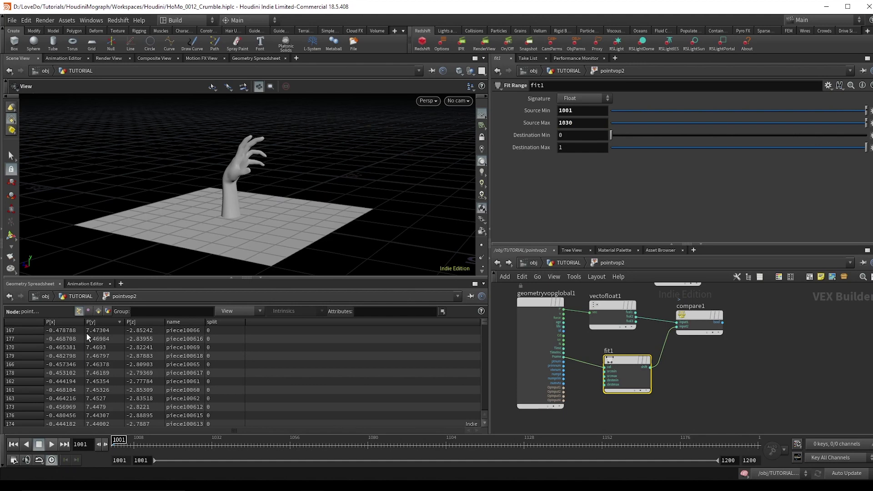
{"action": "left_click", "coordinate": [581, 137]}
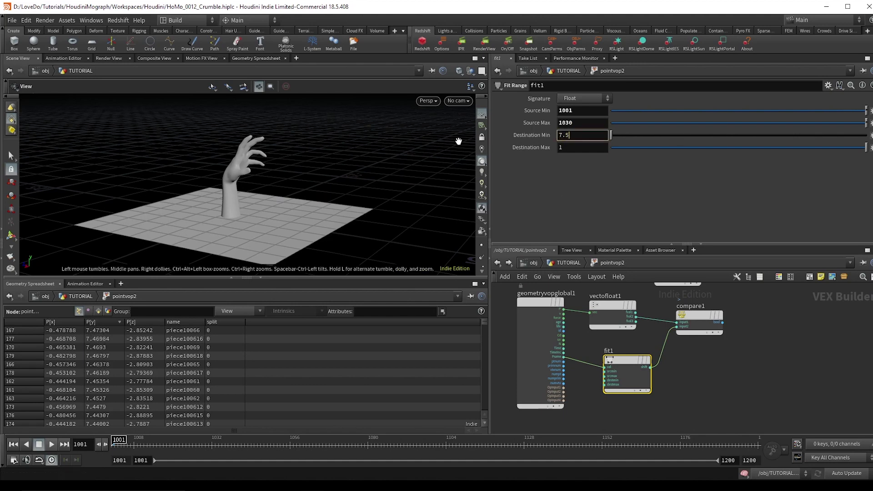
{"action": "key", "text": "Tab"}
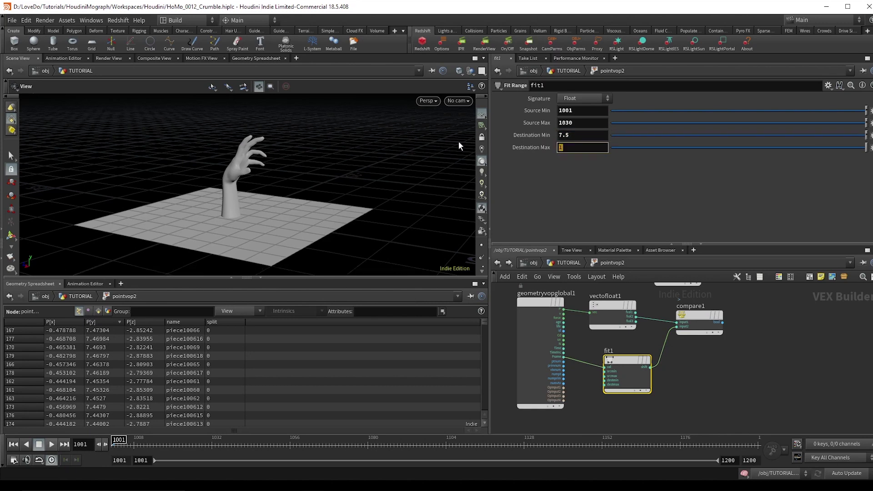
{"action": "type", "text": "0"}
{"action": "key", "text": "Return"}
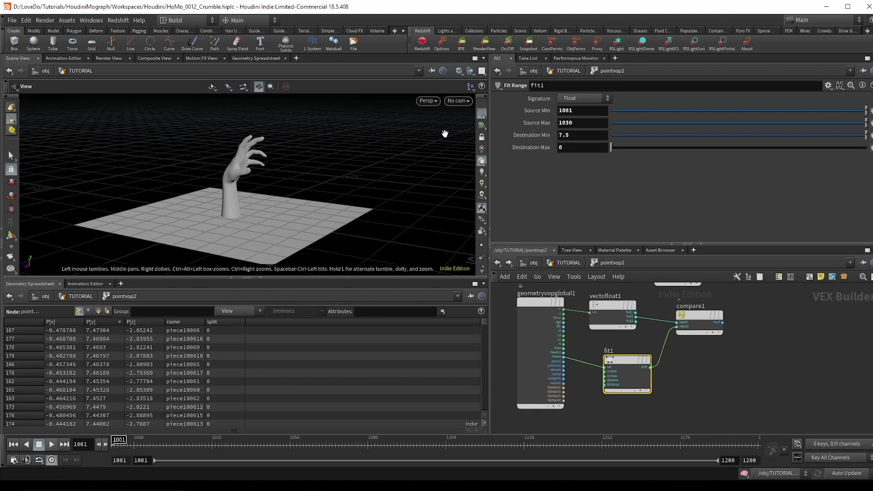
Step: Bring the geometry output node beside Compare and wire the Compare result into its Cd input
{"action": "middle_click_drag", "start_coordinate": [770, 364], "coordinate": [733, 372]}
{"action": "middle_click_drag", "start_coordinate": [662, 304], "coordinate": [652, 327]}
{"action": "left_click_drag", "start_coordinate": [631, 302], "coordinate": [768, 335]}
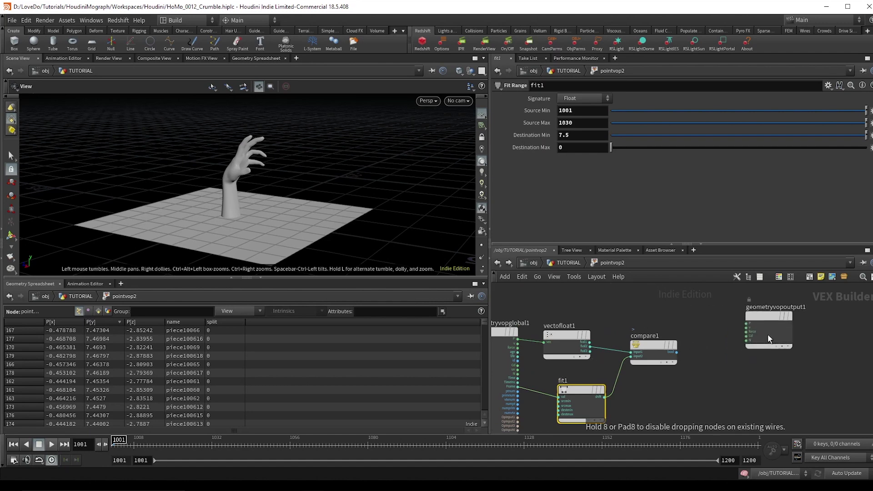
{"action": "left_click", "coordinate": [750, 338]}
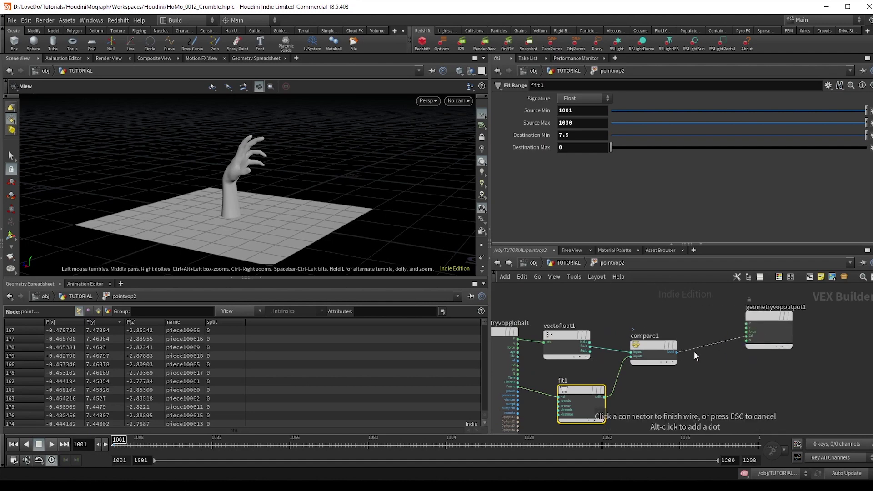
{"action": "left_click", "coordinate": [676, 352]}
{"action": "left_click_drag", "start_coordinate": [662, 357], "coordinate": [661, 352]}
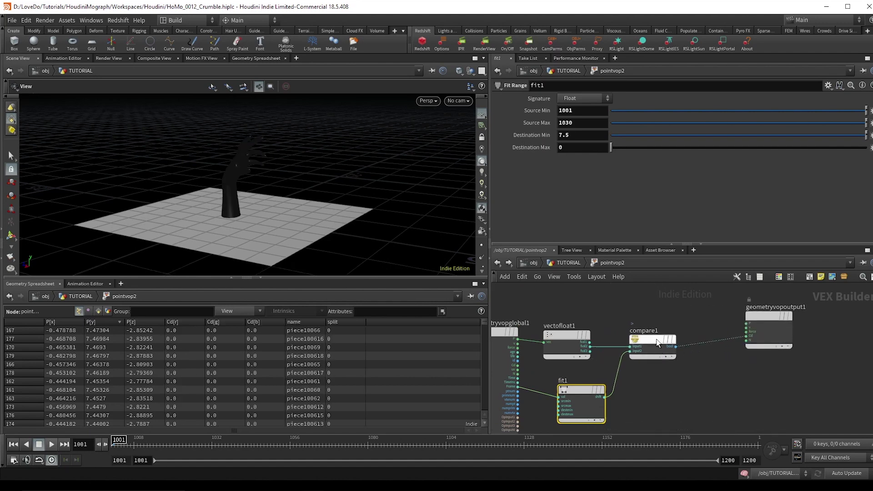
Step: Return to the TUTORIAL network and insert a Solver between pointvop2 and IN_GEO
{"action": "left_click", "coordinate": [569, 264]}
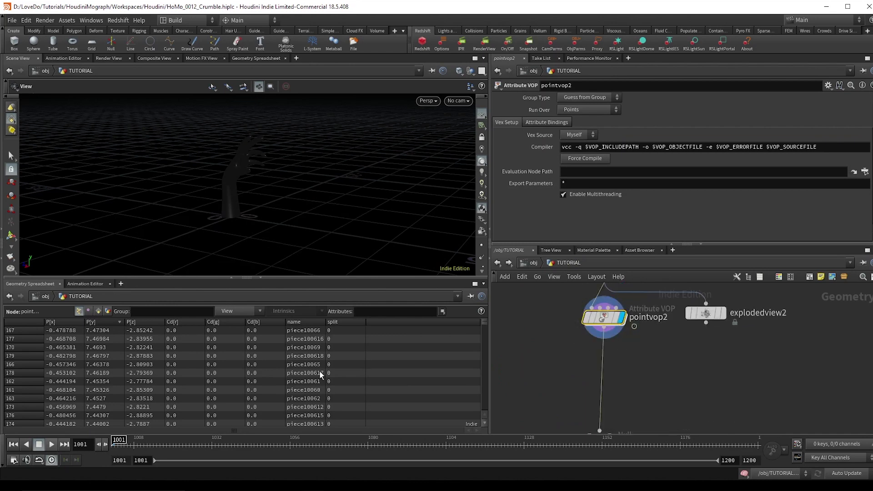
{"action": "mouse_move", "coordinate": [115, 445]}
{"action": "left_mouse_down"}
{"action": "mouse_move", "coordinate": [235, 450]}
{"action": "mouse_move", "coordinate": [114, 444]}
{"action": "left_mouse_up"}
{"action": "scroll", "coordinate": [651, 359], "scroll_direction": "down", "scroll_amount": 2}
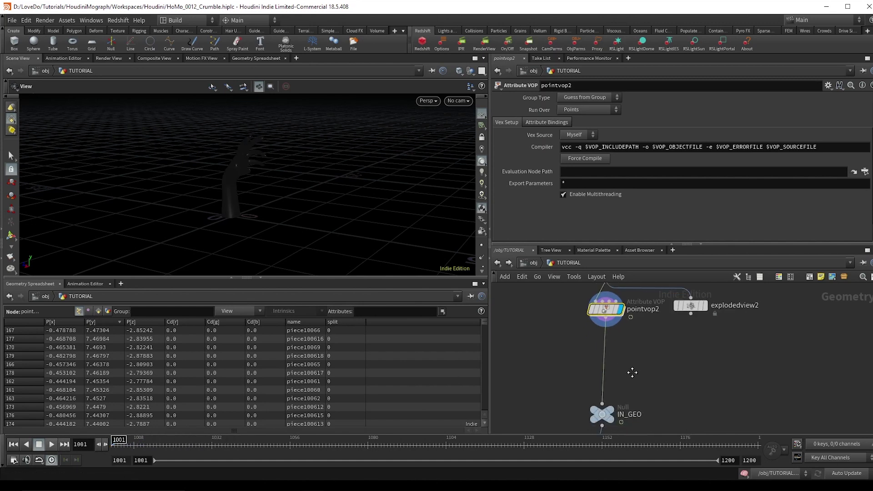
{"action": "key", "text": "Tab"}
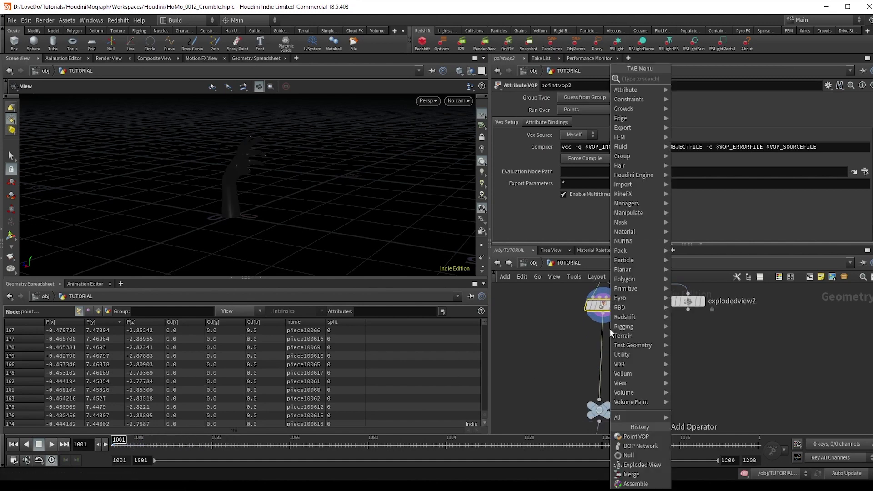
{"action": "type", "text": "solver"}
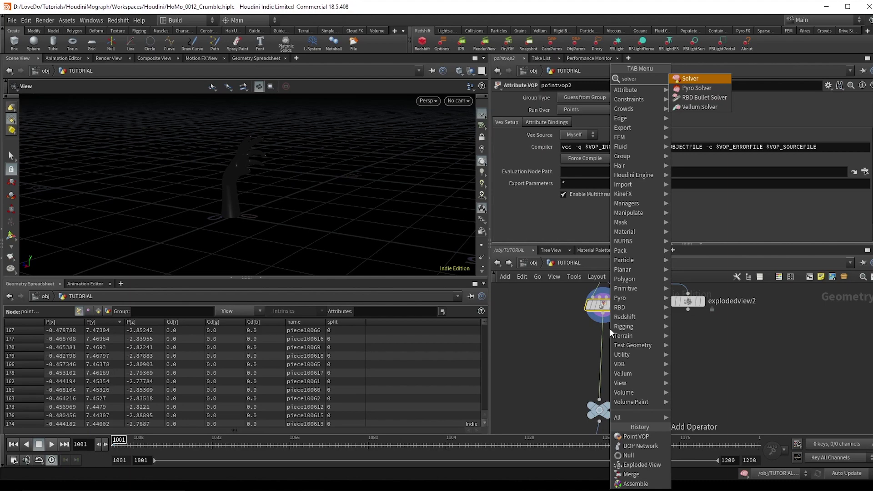
{"action": "key", "text": "Return"}
{"action": "left_click", "coordinate": [610, 328]}
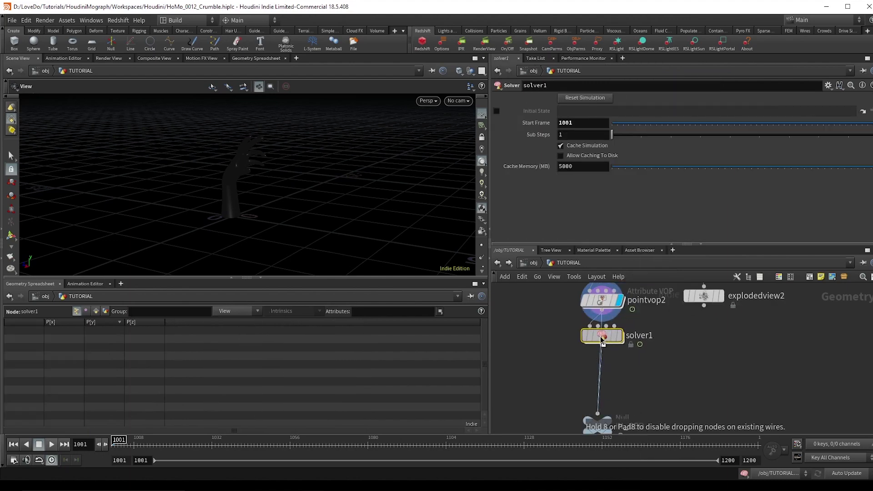
Step: Inside the solver, add a displayed Point VOP with Prev_Frame in its first input and Input_1 in its second
{"action": "double_click", "coordinate": [610, 328]}
{"action": "key", "text": "Tab"}
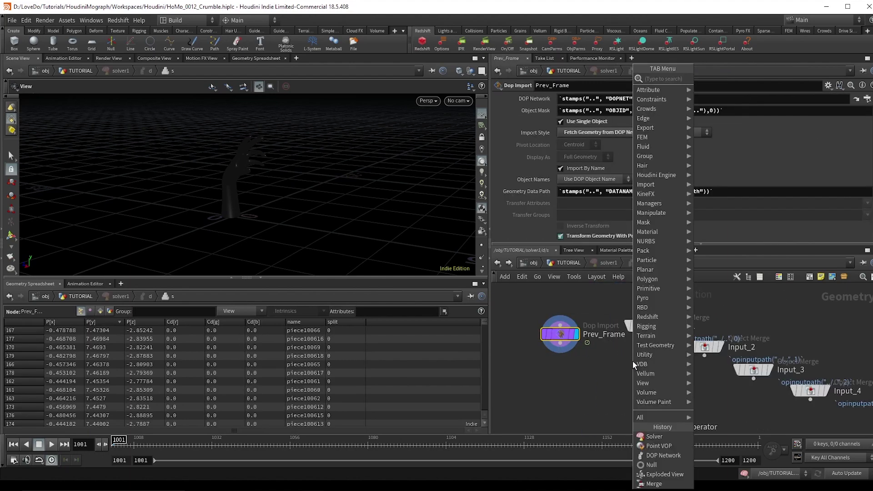
{"action": "type", "text": "pointvop"}
{"action": "key", "text": "Return"}
{"action": "left_click", "coordinate": [632, 362]}
{"action": "left_click", "coordinate": [644, 326]}
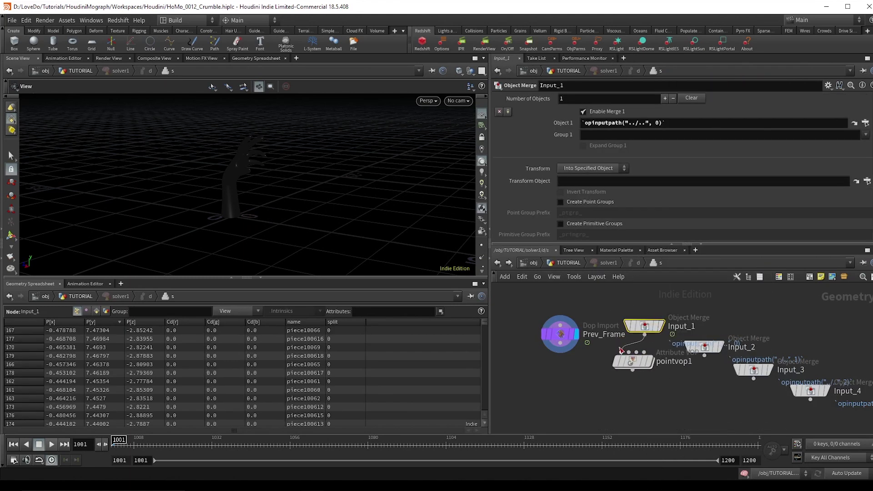
{"action": "left_click_drag", "start_coordinate": [645, 335], "coordinate": [637, 356]}
{"action": "left_click", "coordinate": [629, 352]}
{"action": "left_click", "coordinate": [561, 344]}
{"action": "left_click", "coordinate": [650, 361]}
Step: Go inside the solver's Point VOP, add a Vector to Float node and wire the global Cd into it
{"action": "double_click", "coordinate": [632, 362]}
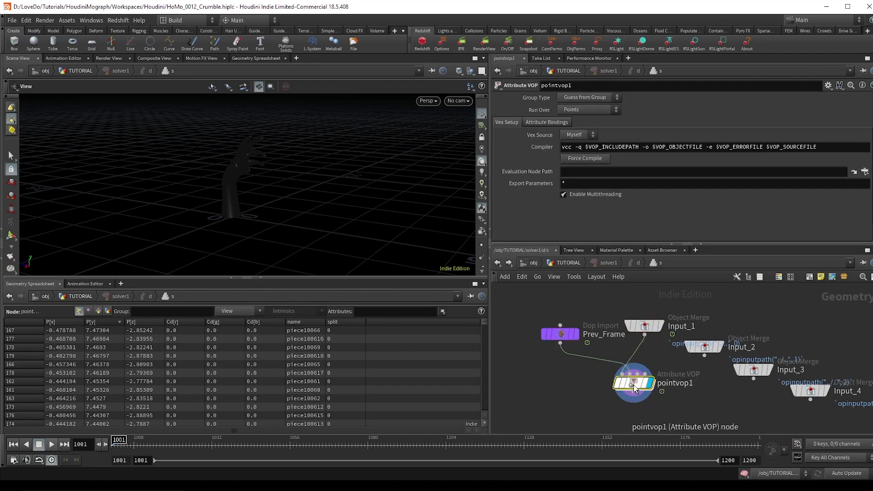
{"action": "scroll", "coordinate": [661, 353], "scroll_direction": "up", "scroll_amount": 3}
{"action": "key", "text": "Tab"}
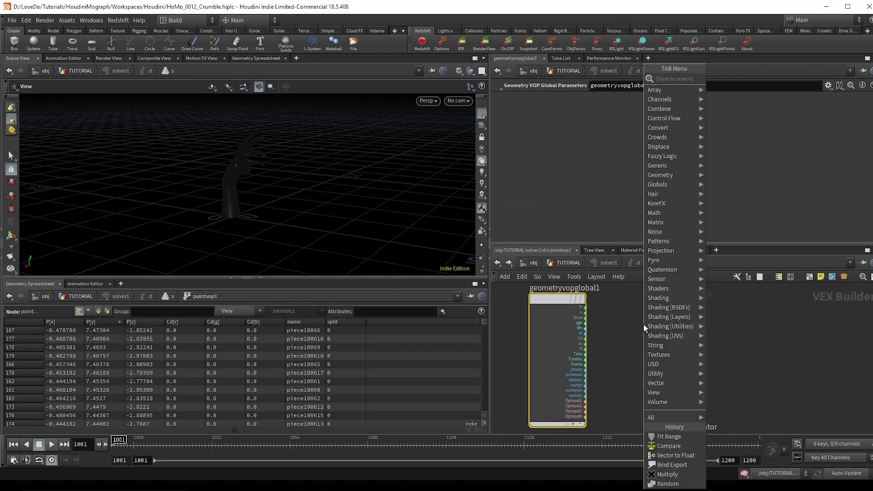
{"action": "type", "text": "vecf"}
{"action": "key", "text": "Return"}
{"action": "left_click", "coordinate": [637, 332]}
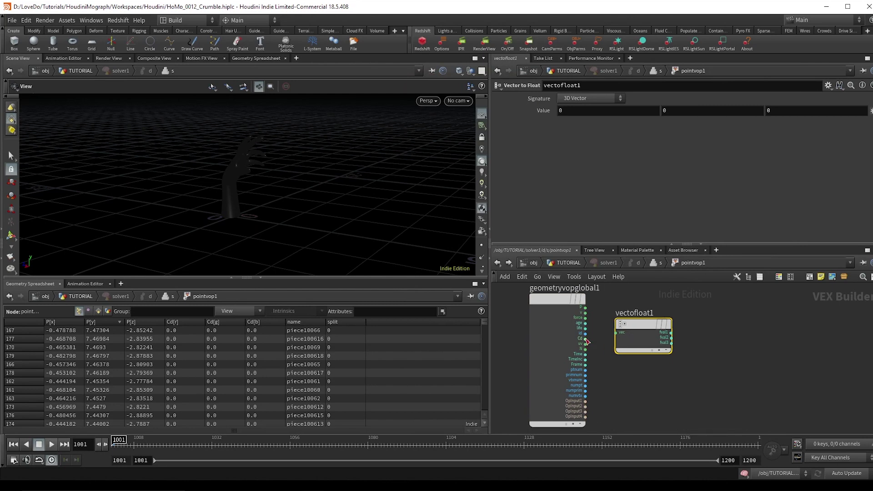
{"action": "left_click", "coordinate": [585, 339]}
{"action": "left_click", "coordinate": [616, 332]}
Step: Create an Add node and feed the first float output of vectofloat1 into it
{"action": "middle_click_drag", "start_coordinate": [693, 335], "coordinate": [661, 320]}
{"action": "key", "text": "Tab"}
{"action": "type", "text": "ad"}
{"action": "key", "text": "Return"}
{"action": "left_click", "coordinate": [717, 321]}
{"action": "left_click", "coordinate": [691, 323]}
{"action": "left_click", "coordinate": [623, 319]}
Step: Add an Import Point Attribute node reading Cd from the Second Input, with the global ptnum wired into its point number
{"action": "key", "text": "Tab"}
{"action": "type", "text": "impopoin"}
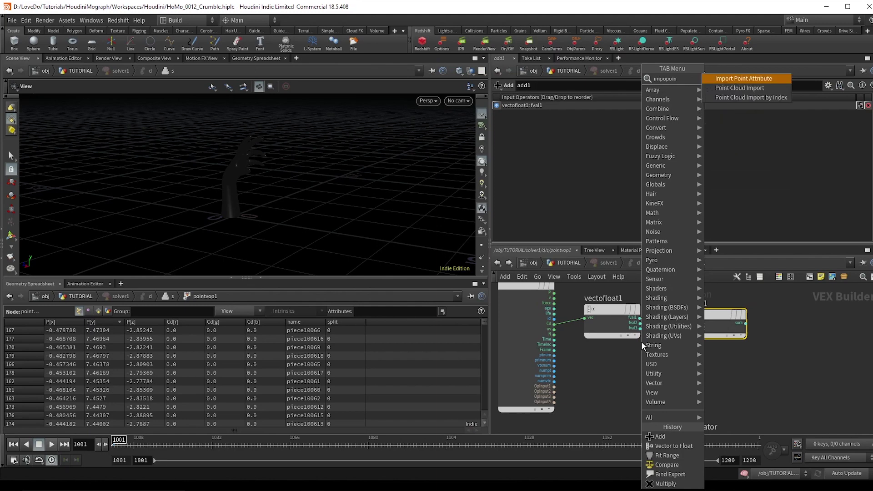
{"action": "key", "text": "Return"}
{"action": "left_click", "coordinate": [642, 342]}
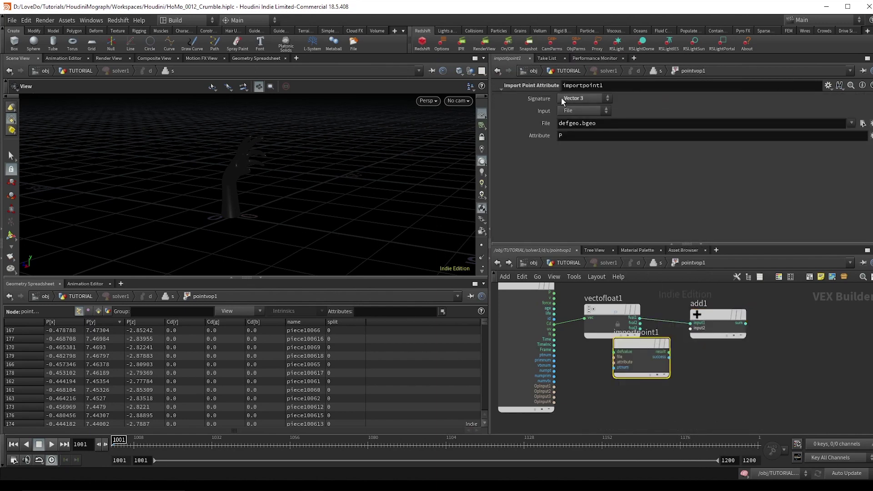
{"action": "left_click", "coordinate": [572, 110]}
{"action": "left_click", "coordinate": [577, 140]}
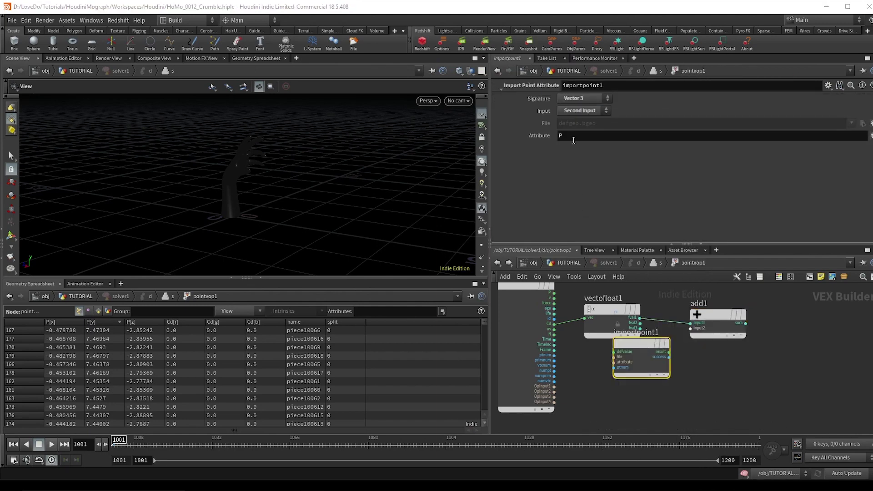
{"action": "left_click_drag", "start_coordinate": [640, 360], "coordinate": [612, 375]}
{"action": "left_click", "coordinate": [612, 381]}
{"action": "left_click", "coordinate": [554, 355]}
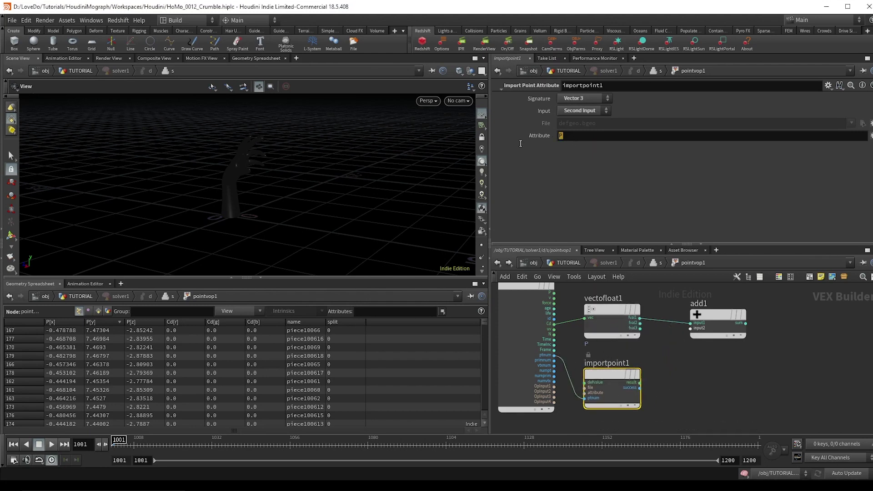
{"action": "type", "text": "Cd"}
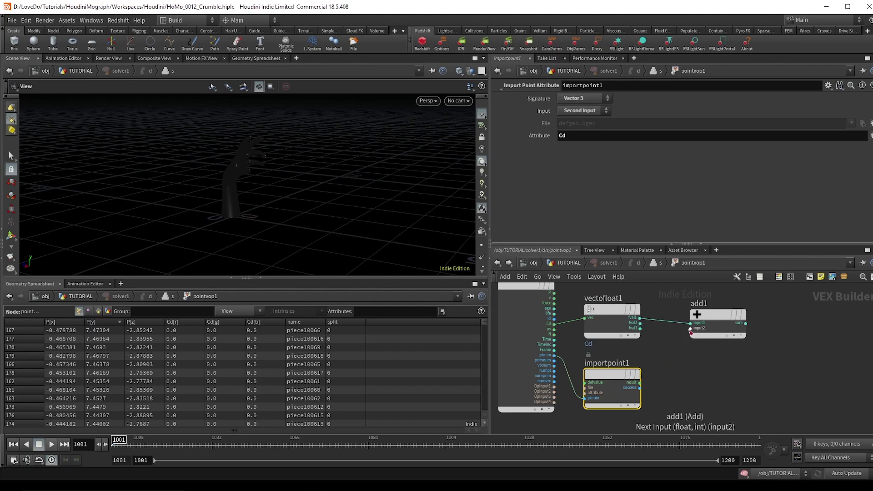
Step: Wire the imported Cd into Add's second input through a duplicate of the Vector to Float node and tidy the layout
{"action": "left_click", "coordinate": [690, 329]}
{"action": "left_click", "coordinate": [640, 383]}
{"action": "left_click_drag", "start_coordinate": [613, 315], "coordinate": [675, 377], "text": "alt"}
{"action": "scroll", "coordinate": [755, 388], "scroll_direction": "down", "scroll_amount": 1}
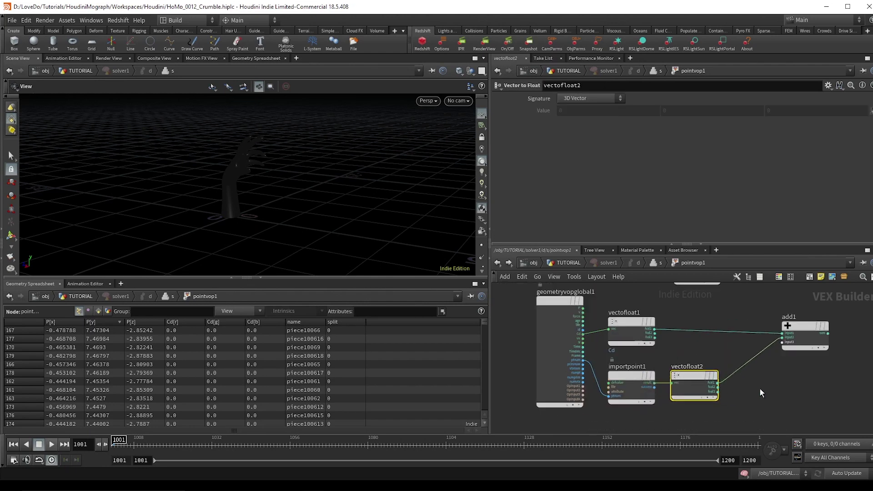
{"action": "middle_click_drag", "start_coordinate": [760, 388], "coordinate": [686, 384]}
{"action": "left_click_drag", "start_coordinate": [739, 338], "coordinate": [707, 337]}
{"action": "middle_click_drag", "start_coordinate": [700, 366], "coordinate": [664, 375]}
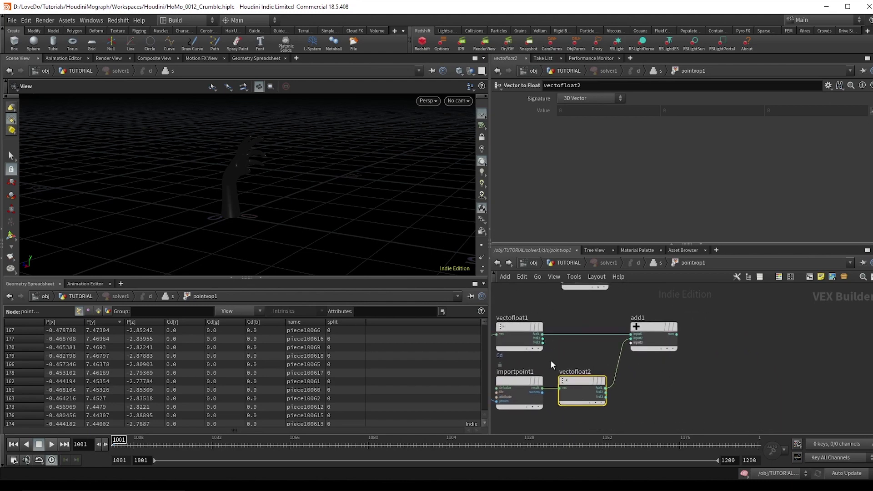
Step: Feed the Add sum into a new Clamp node
{"action": "left_click", "coordinate": [677, 334]}
{"action": "key", "text": "Tab"}
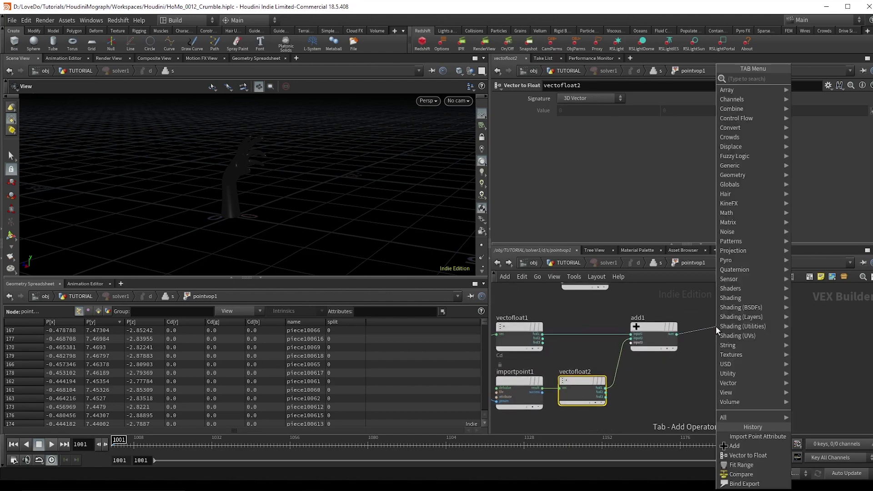
{"action": "type", "text": "cla"}
{"action": "key", "text": "Return"}
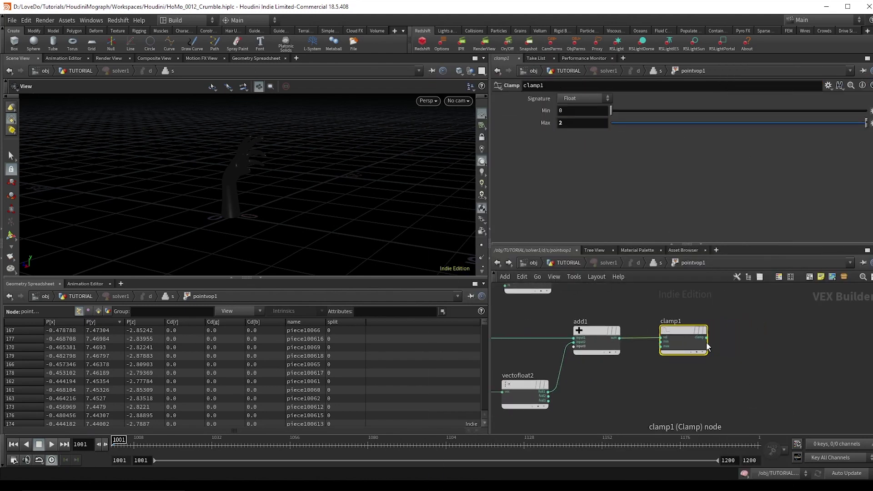
Step: Create a Float to Integer node and wire the clamped value into it
{"action": "key", "text": "Tab"}
{"action": "type", "text": "floain"}
{"action": "key", "text": "Return"}
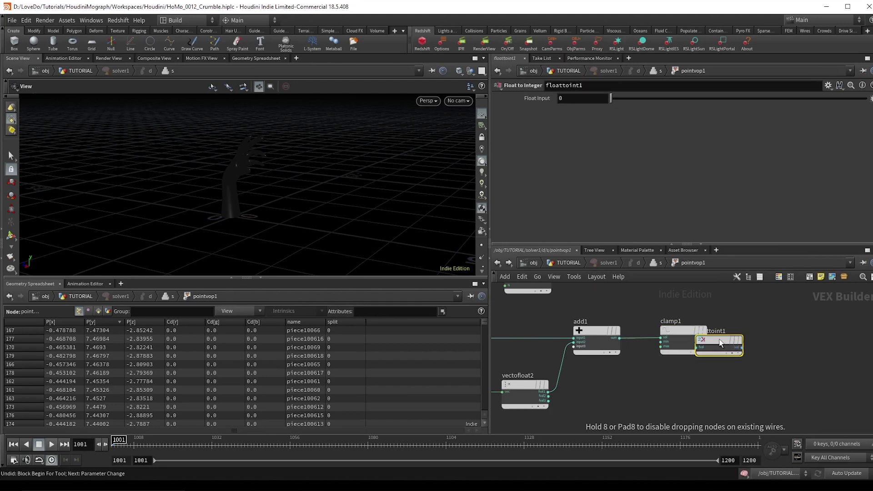
{"action": "left_click", "coordinate": [744, 333]}
{"action": "left_click", "coordinate": [707, 337]}
{"action": "left_click", "coordinate": [721, 337]}
Step: Feed the integer output into a new Bind Export node and name its attribute active
{"action": "left_click", "coordinate": [767, 337]}
{"action": "key", "text": "Tab"}
{"action": "type", "text": "bind"}
{"action": "key", "text": "Return"}
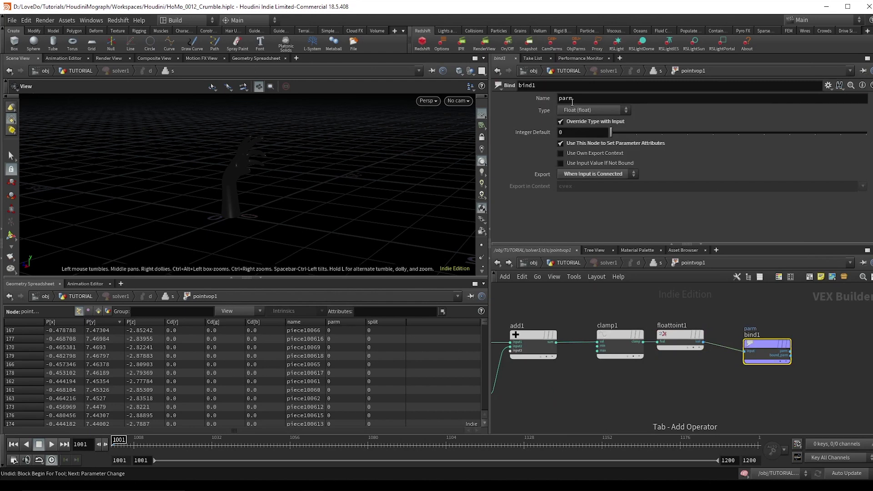
{"action": "double_click", "coordinate": [570, 99]}
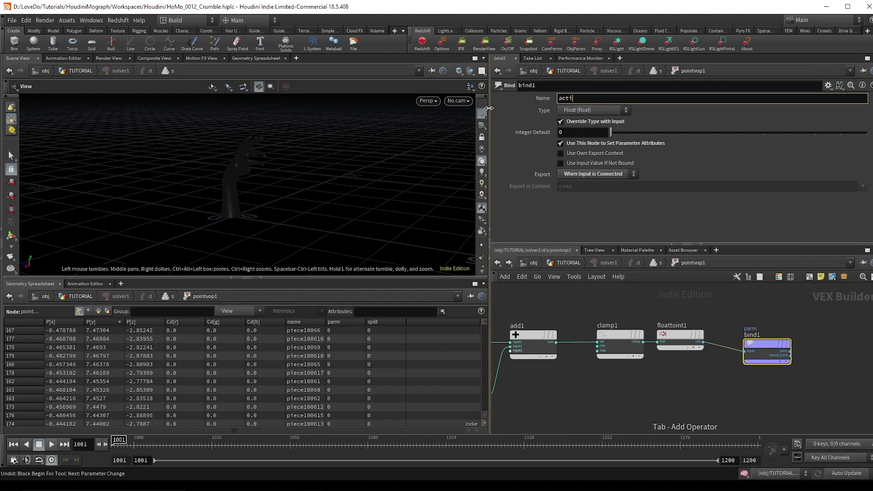
{"action": "key", "text": "Return"}
Step: Return to the TUTORIAL network and branch an Unpack followed by a Visualize node off solver1
{"action": "left_click", "coordinate": [568, 262]}
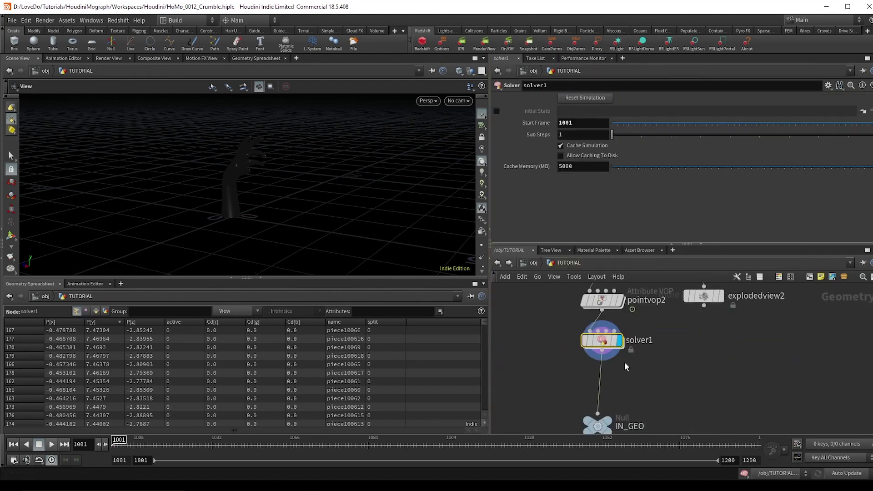
{"action": "key", "text": "Tab"}
{"action": "type", "text": "visu"}
{"action": "key", "text": "Return"}
{"action": "key", "text": "Tab"}
{"action": "type", "text": "unpack"}
{"action": "key", "text": "Return"}
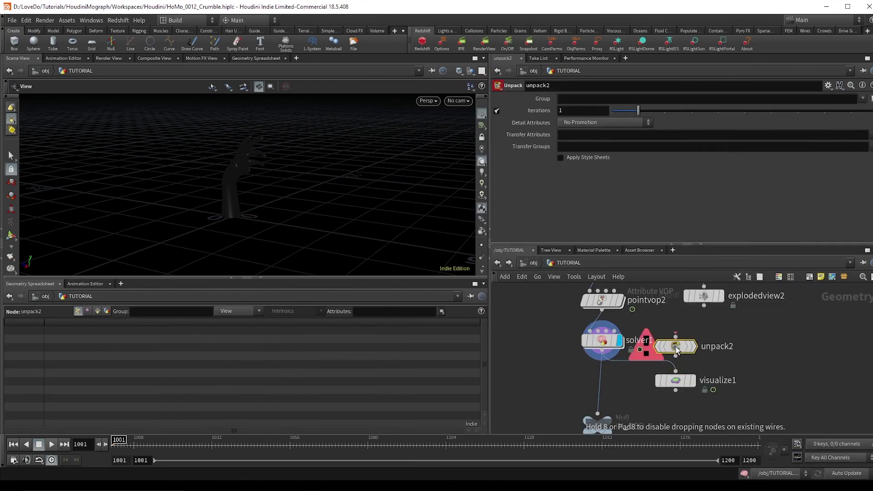
{"action": "left_click", "coordinate": [675, 379]}
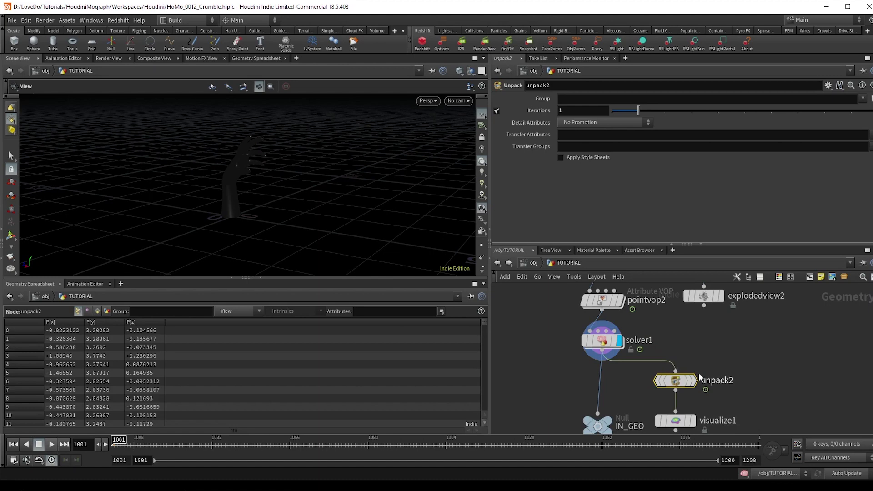
Step: Set the Unpack node's transferred attributes to active
{"action": "left_click", "coordinate": [584, 136]}
{"action": "type", "text": "active"}
{"action": "key", "text": "Return"}
Step: Display the Visualize node and set its color visualizer's attribute to active
{"action": "middle_click_drag", "start_coordinate": [683, 418], "coordinate": [665, 378]}
{"action": "left_click", "coordinate": [674, 380]}
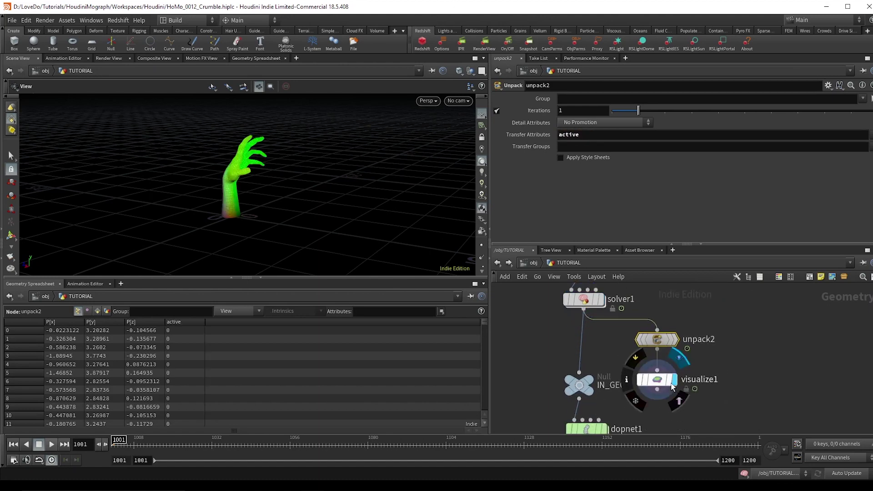
{"action": "left_click", "coordinate": [664, 384]}
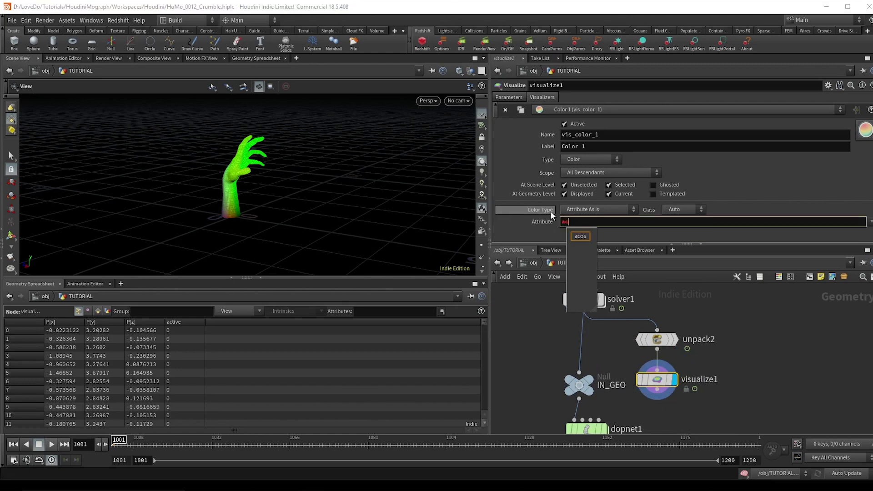
{"action": "key", "text": "Return"}
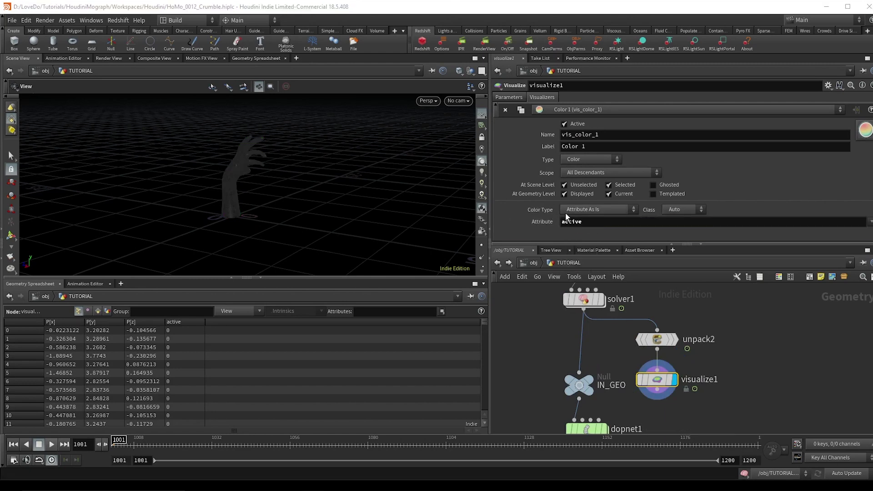
Step: Set the visualizer's color type to Ramped Attribute and scrub the timeline to frame 1015 to check the active attribute
{"action": "left_click", "coordinate": [568, 210]}
{"action": "left_click", "coordinate": [573, 228]}
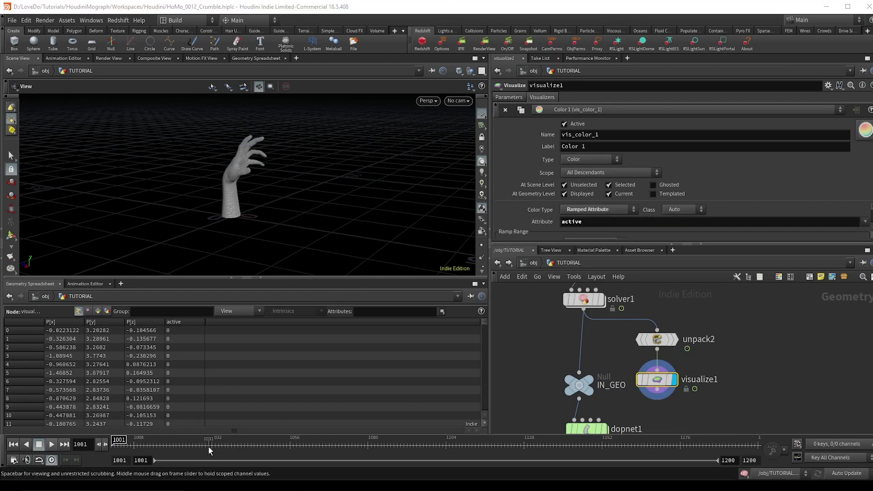
{"action": "left_click", "coordinate": [146, 444]}
{"action": "mouse_move", "coordinate": [150, 443]}
{"action": "left_mouse_down"}
{"action": "mouse_move", "coordinate": [182, 444]}
{"action": "mouse_move", "coordinate": [118, 440]}
{"action": "mouse_move", "coordinate": [157, 443]}
{"action": "left_mouse_up"}
{"action": "mouse_move", "coordinate": [615, 351]}
{"action": "middle_mouse_down"}
{"action": "mouse_move", "coordinate": [600, 321]}
{"action": "mouse_move", "coordinate": [616, 347]}
{"action": "middle_mouse_up"}
{"action": "scroll", "coordinate": [616, 347], "scroll_direction": "up", "scroll_amount": 1}
{"action": "left_click_drag", "start_coordinate": [125, 442], "coordinate": [157, 443]}
{"action": "mouse_move", "coordinate": [614, 344]}
{"action": "middle_mouse_down"}
{"action": "mouse_move", "coordinate": [600, 314]}
{"action": "mouse_move", "coordinate": [614, 343]}
{"action": "middle_mouse_up"}
{"action": "mouse_move", "coordinate": [156, 444]}
{"action": "left_mouse_down"}
{"action": "mouse_move", "coordinate": [175, 444]}
{"action": "mouse_move", "coordinate": [118, 441]}
{"action": "mouse_move", "coordinate": [156, 444]}
{"action": "left_mouse_up"}
Step: Insert an Attribute Create node between solver1 and the IN_GEO null
{"action": "middle_click_drag", "start_coordinate": [621, 349], "coordinate": [603, 330]}
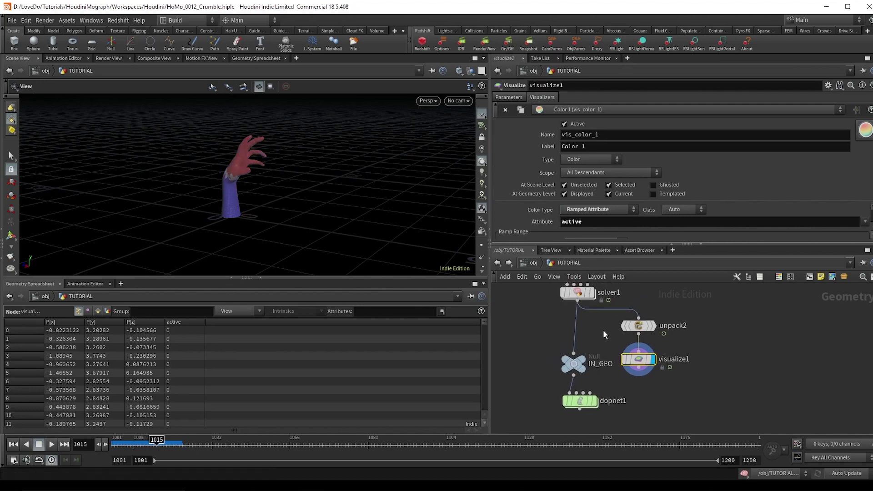
{"action": "key", "text": "Tab"}
{"action": "type", "text": "attribcrea"}
{"action": "key", "text": "Return"}
{"action": "left_click", "coordinate": [604, 331]}
{"action": "left_click_drag", "start_coordinate": [604, 332], "coordinate": [580, 331]}
Step: Name the created attribute v, give it size 3, and set its value to 0, 6, -2
{"action": "type", "text": "v"}
{"action": "left_click_drag", "start_coordinate": [632, 200], "coordinate": [790, 201]}
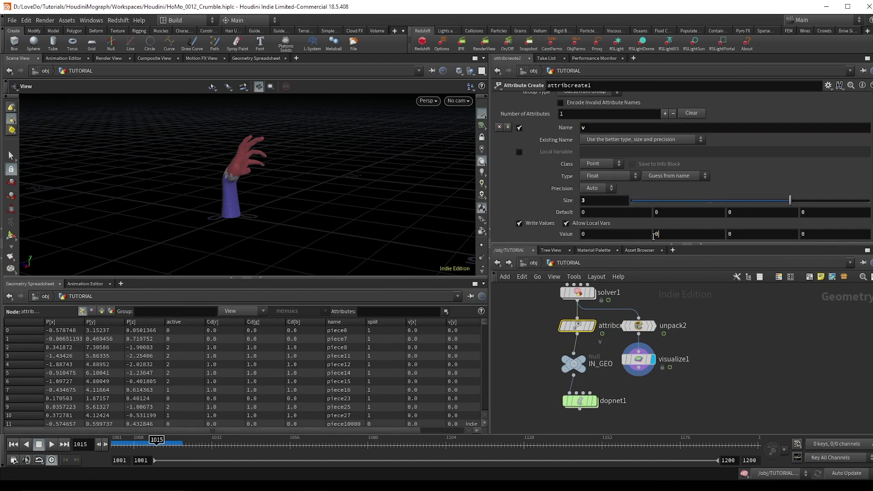
{"action": "key", "text": "Tab"}
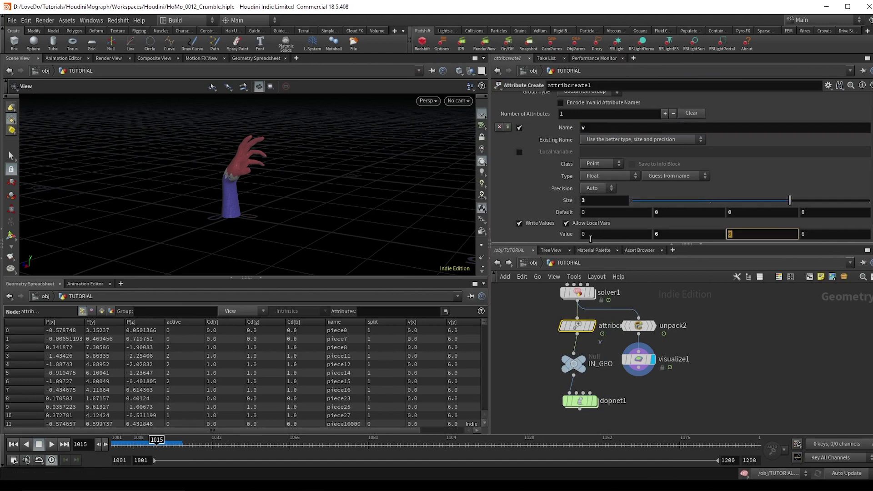
{"action": "left_click_drag", "start_coordinate": [255, 227], "coordinate": [232, 186]}
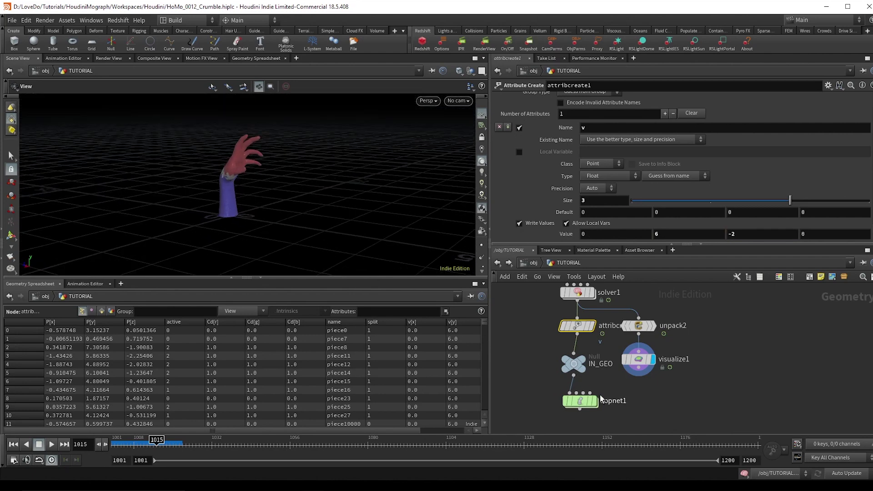
Step: Display the IN_GEO null
{"action": "left_click", "coordinate": [584, 362]}
{"action": "left_click", "coordinate": [577, 364]}
{"action": "scroll", "coordinate": [588, 369], "scroll_direction": "down", "scroll_amount": 2}
{"action": "middle_click_drag", "start_coordinate": [589, 371], "coordinate": [603, 341]}
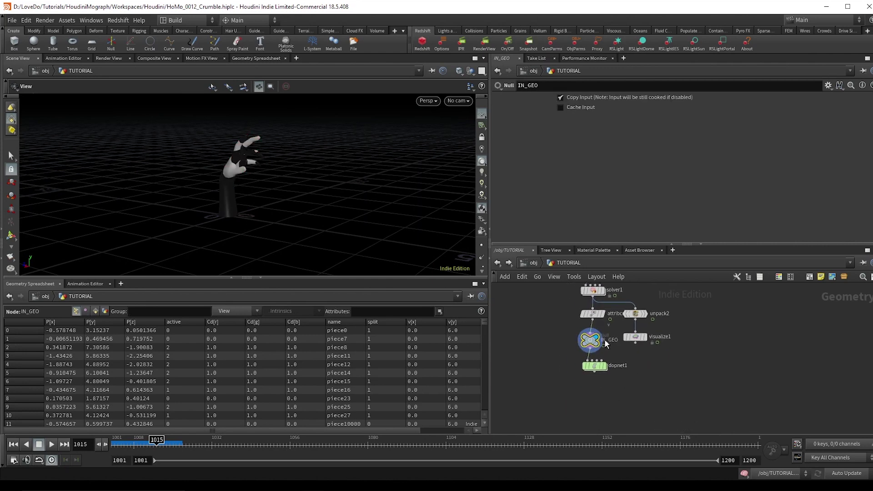
{"action": "scroll", "coordinate": [603, 341], "scroll_direction": "up", "scroll_amount": 2}
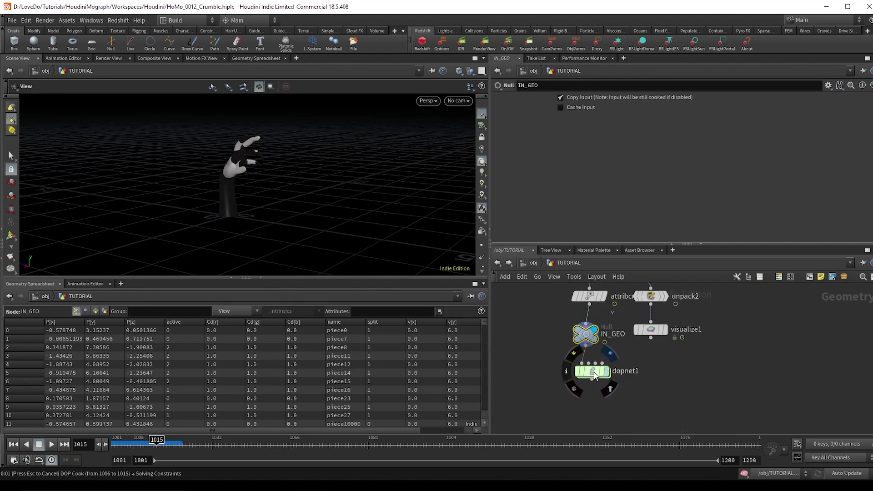
Step: Enter dopnet1, return to frame 1001, and enable overwriting attributes from SOP on rbdpackedobject1
{"action": "double_click", "coordinate": [594, 372]}
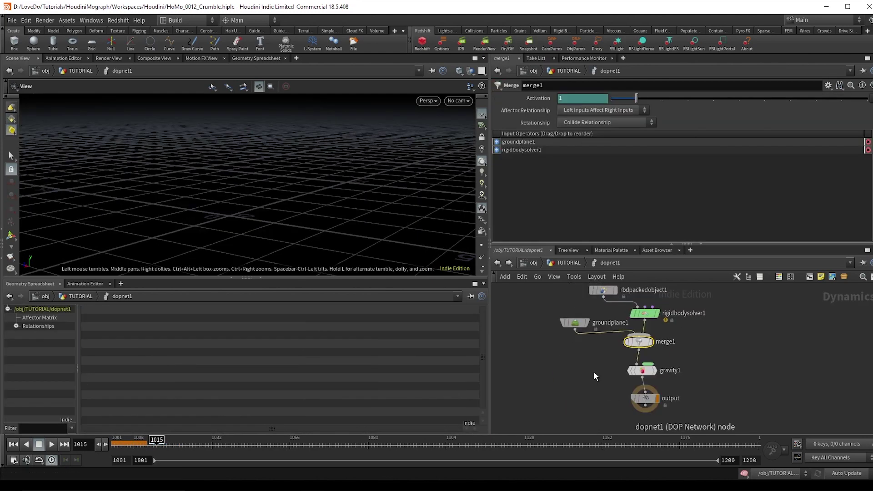
{"action": "left_click", "coordinate": [13, 444]}
{"action": "middle_click_drag", "start_coordinate": [635, 307], "coordinate": [624, 335]}
{"action": "left_click", "coordinate": [597, 321]}
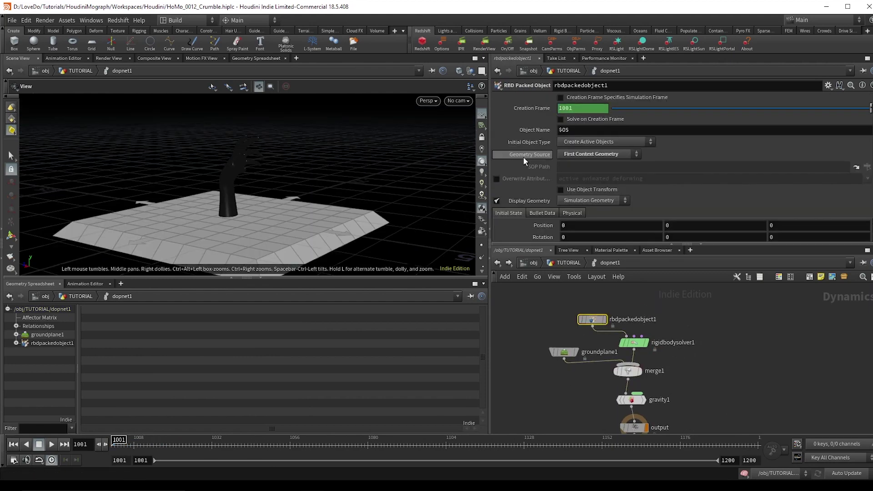
{"action": "left_click", "coordinate": [498, 179]}
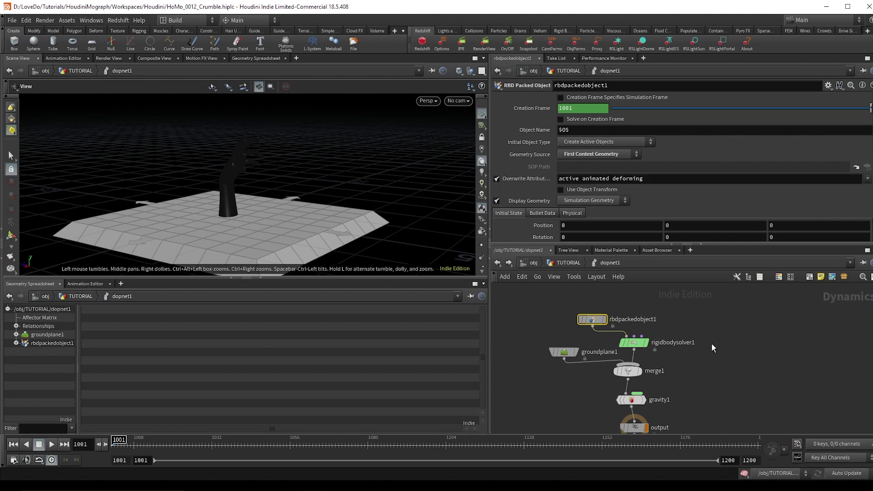
Step: Play the rigid body simulation to preview the crumbling and return to frame 1001
{"action": "middle_click_drag", "start_coordinate": [715, 339], "coordinate": [704, 347]}
{"action": "left_click_drag", "start_coordinate": [578, 330], "coordinate": [566, 324]}
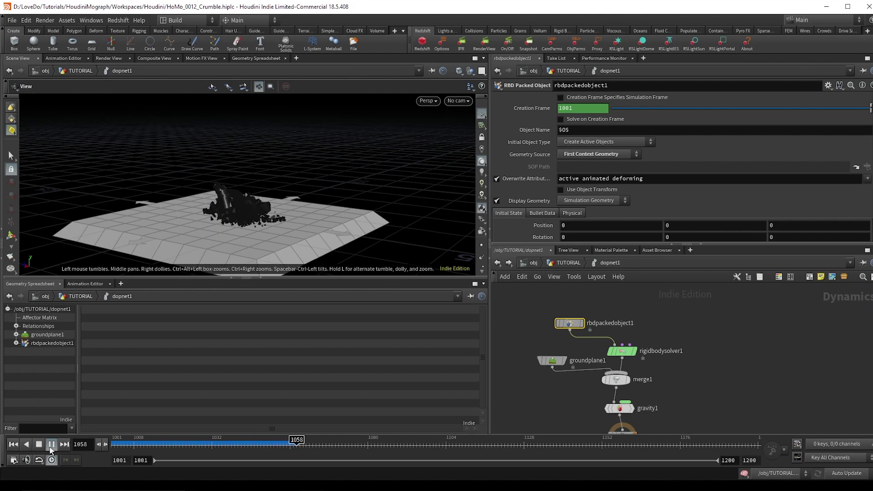
{"action": "left_click", "coordinate": [50, 447]}
{"action": "left_click_drag", "start_coordinate": [186, 445], "coordinate": [120, 445]}
Step: Add a SOP Solver wired into the last input of rigidbodysolver1
{"action": "left_click", "coordinate": [630, 345]}
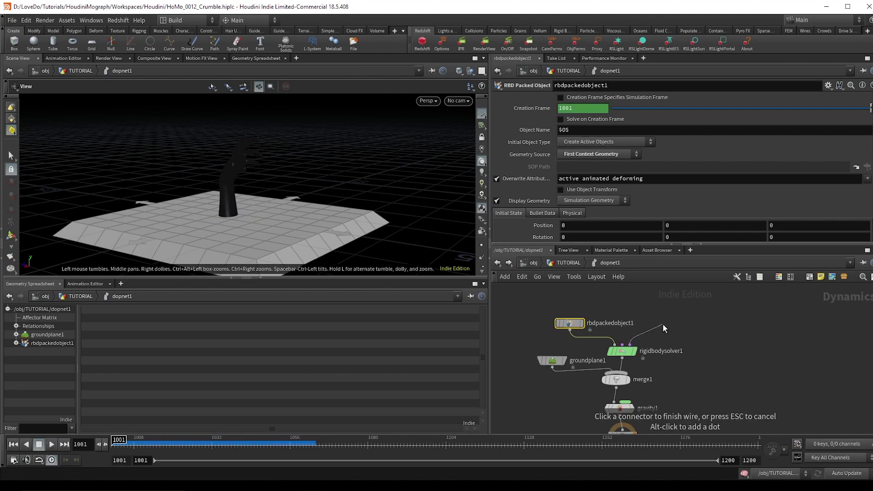
{"action": "left_click", "coordinate": [662, 323]}
{"action": "type", "text": "sop solver"}
{"action": "key", "text": "Return"}
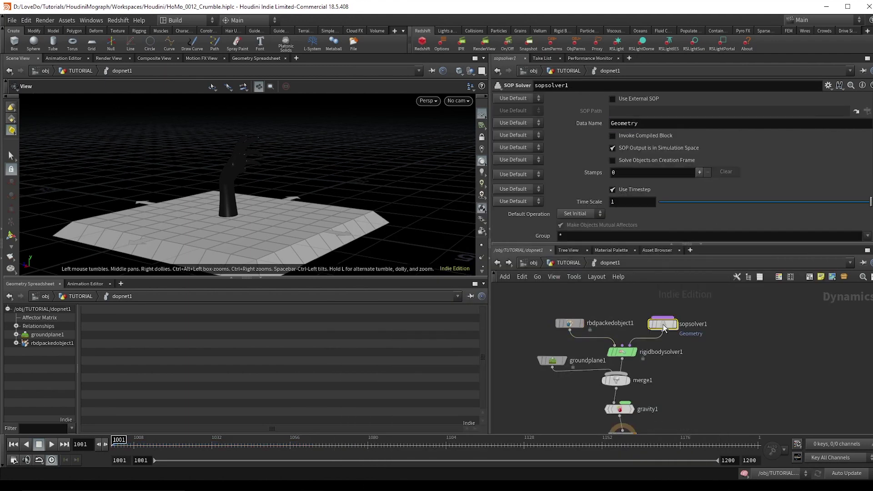
Step: Inside the SOP Solver, add an Object Merge that references ../../../IN_GEO
{"action": "double_click", "coordinate": [663, 325]}
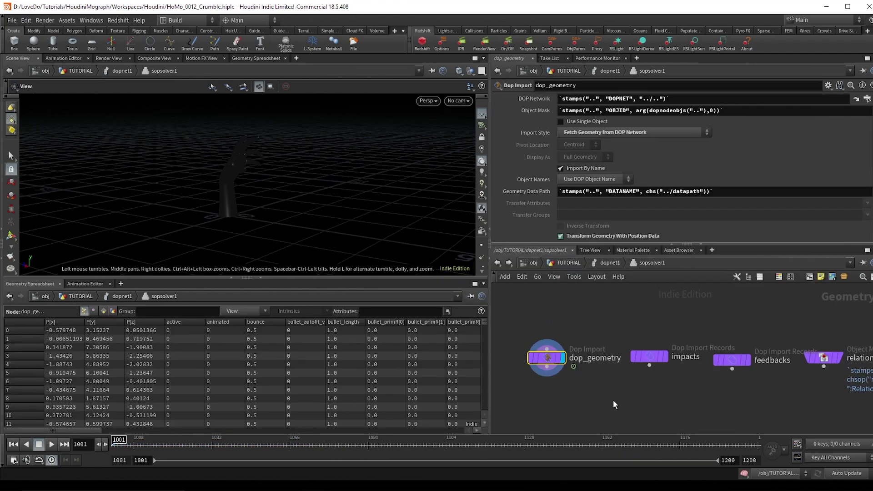
{"action": "key", "text": "Tab"}
{"action": "type", "text": "object merge"}
{"action": "key", "text": "Return"}
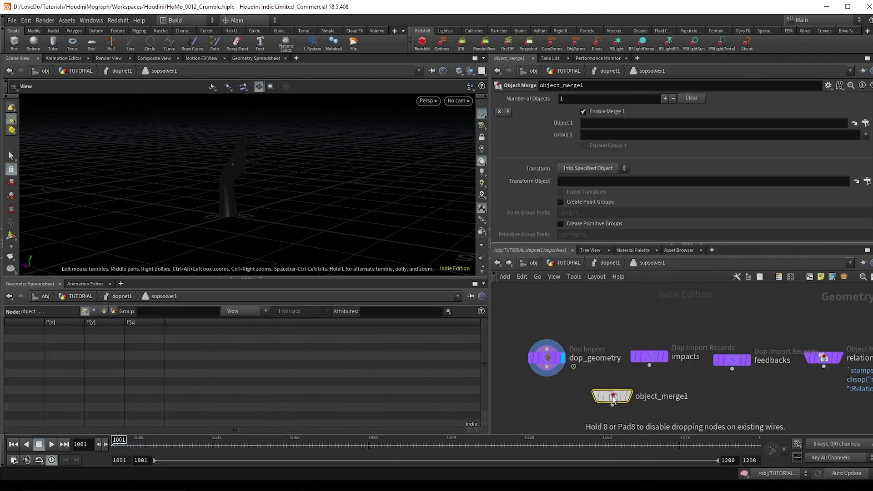
{"action": "left_click", "coordinate": [612, 396]}
{"action": "left_click", "coordinate": [598, 125]}
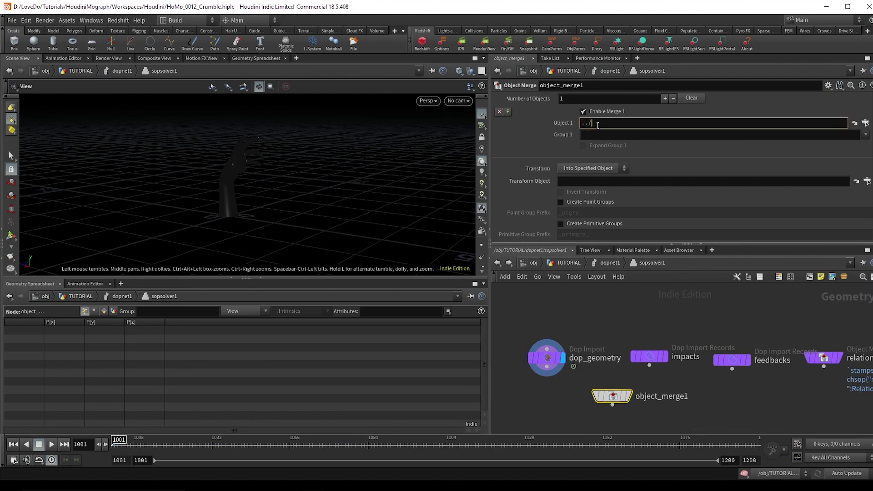
{"action": "type", "text": "../../../IN_GEO/"}
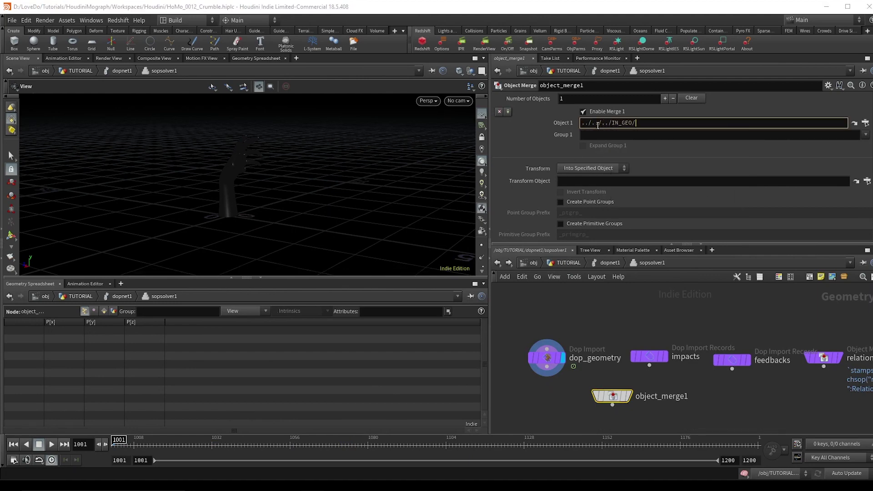
{"action": "key", "text": "Return"}
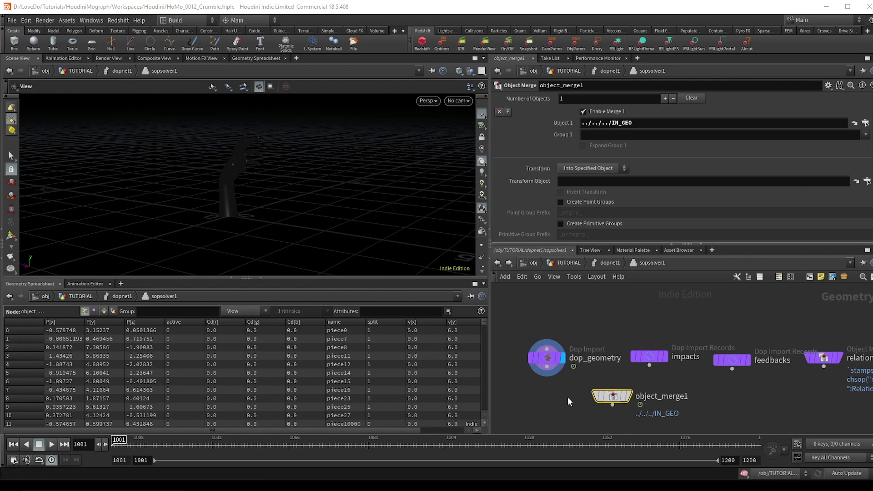
Step: Append an Attribute Rename to the Object Merge and rename the point attribute v to vel
{"action": "middle_click_drag", "start_coordinate": [567, 397], "coordinate": [569, 351]}
{"action": "key", "text": "Tab"}
{"action": "type", "text": "attrena"}
{"action": "key", "text": "Return"}
{"action": "left_click", "coordinate": [610, 388]}
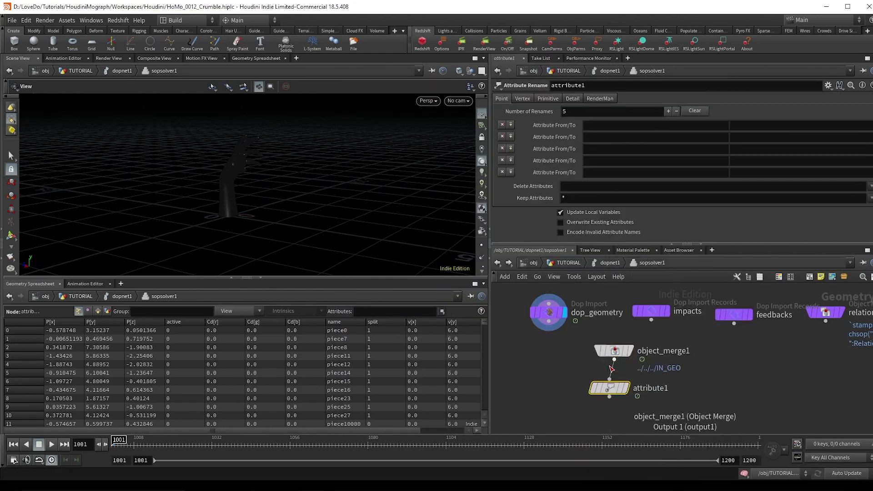
{"action": "left_click", "coordinate": [592, 124]}
{"action": "type", "text": "v"}
{"action": "left_click", "coordinate": [769, 125]}
{"action": "type", "text": "ve"}
{"action": "key", "text": "Return"}
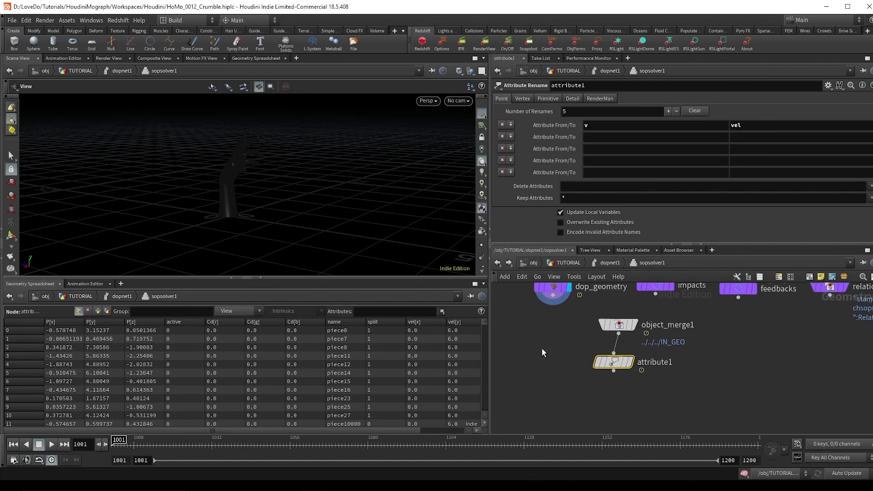
Step: Add an Attribute Copy fed by dop_geometry in its first input and the Attribute Rename in its second, and display it
{"action": "key", "text": "Tab"}
{"action": "type", "text": "cop"}
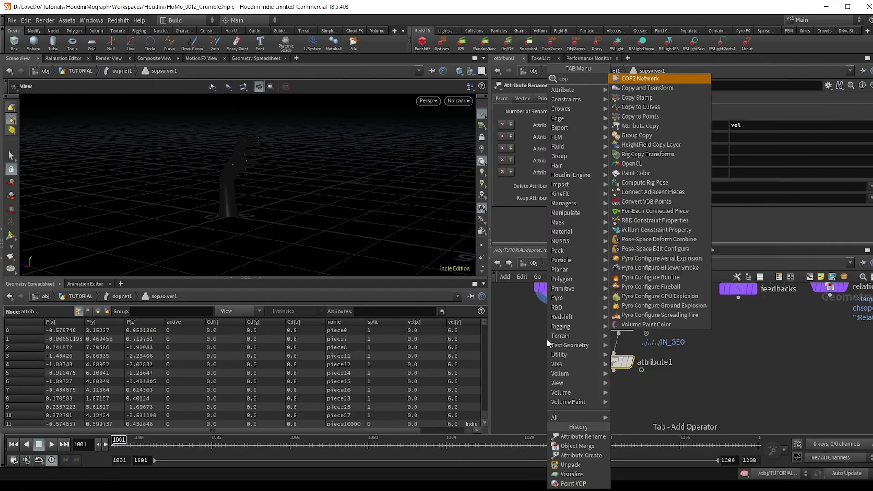
{"action": "type", "text": "ya"}
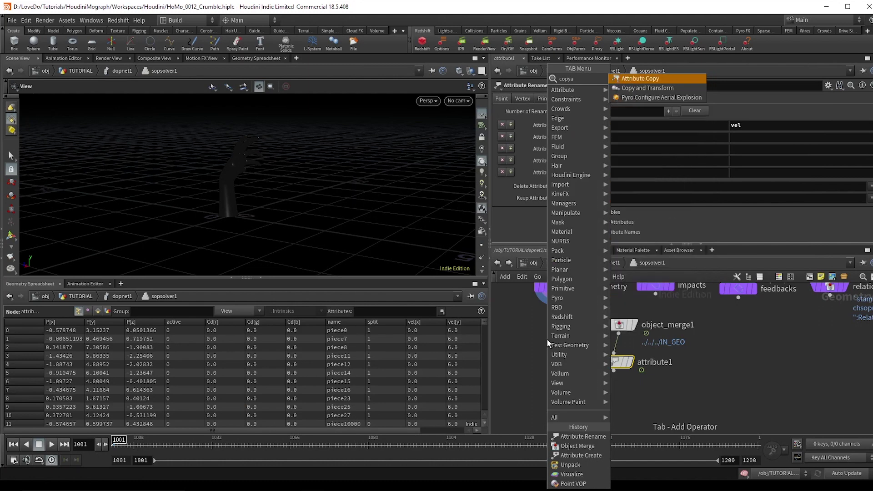
{"action": "key", "text": "Return"}
{"action": "left_click", "coordinate": [547, 339]}
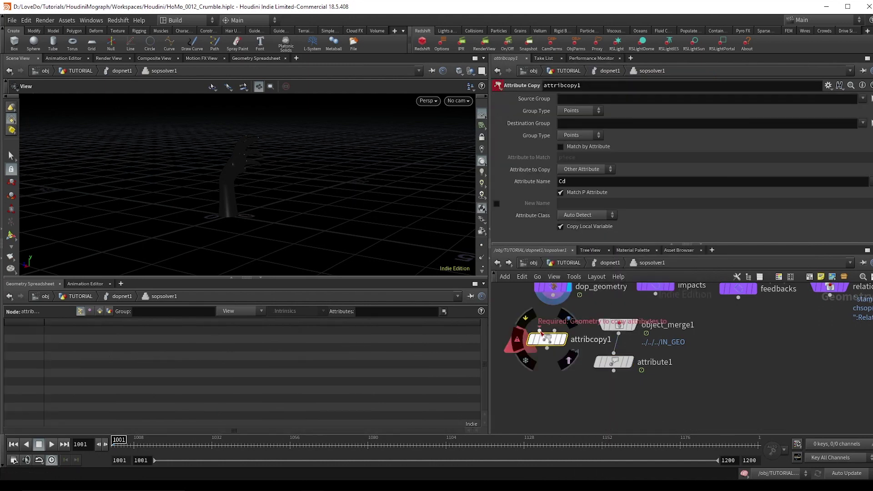
{"action": "left_click", "coordinate": [614, 362]}
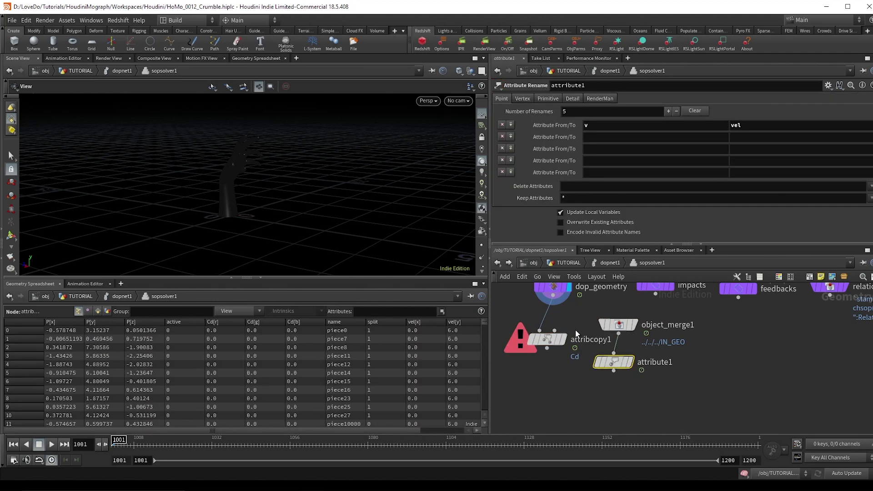
{"action": "left_click_drag", "start_coordinate": [548, 339], "coordinate": [546, 367]}
Step: Make the Attribute Copy match by the name attribute, copy vel and active, and turn off Match P Attribute
{"action": "left_click", "coordinate": [566, 146]}
{"action": "left_click", "coordinate": [568, 157]}
{"action": "type", "text": "name"}
{"action": "key", "text": "Return"}
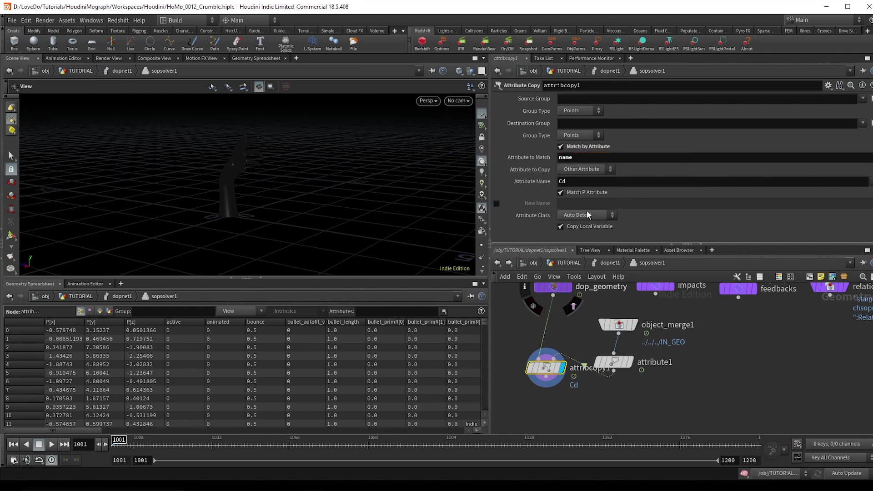
{"action": "left_click", "coordinate": [580, 182]}
{"action": "type", "text": "ve"}
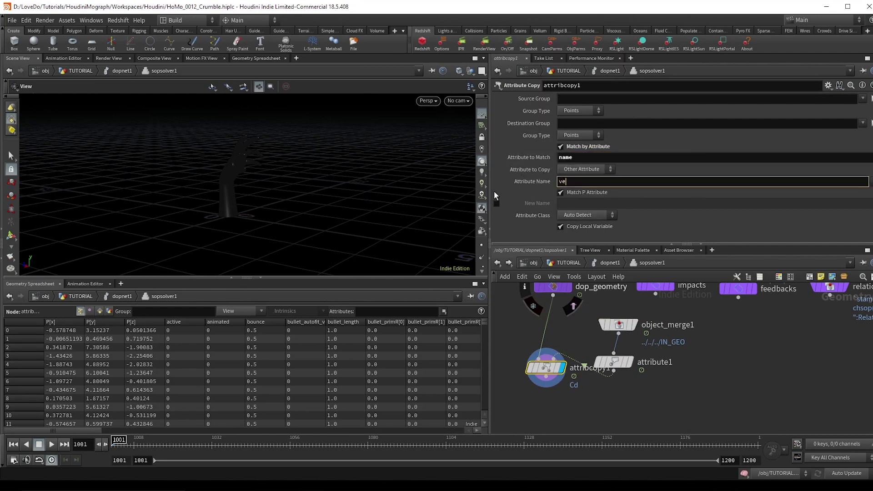
{"action": "type", "text": "l active"}
{"action": "key", "text": "Return"}
{"action": "left_click", "coordinate": [560, 193]}
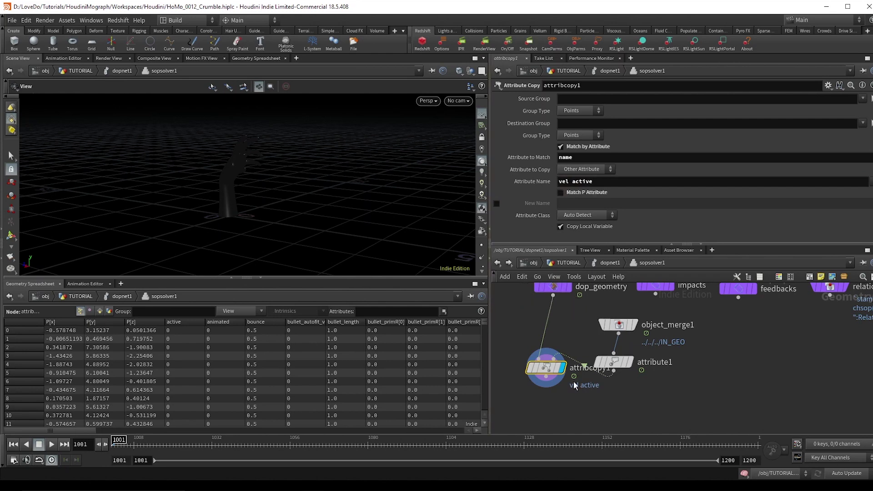
Step: Append a Point VOP after the Attribute Copy and display it
{"action": "middle_click_drag", "start_coordinate": [564, 407], "coordinate": [590, 368]}
{"action": "key", "text": "Tab"}
{"action": "type", "text": "pointv"}
{"action": "key", "text": "Return"}
{"action": "left_click", "coordinate": [572, 353]}
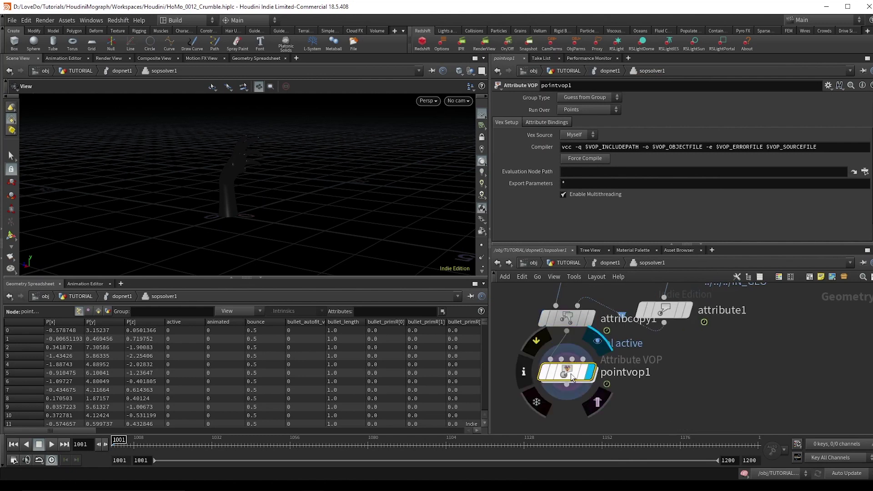
Step: Inside the Point VOP, add a Bind node and name it active
{"action": "double_click", "coordinate": [567, 374]}
{"action": "key", "text": "Tab"}
{"action": "type", "text": "bind"}
{"action": "key", "text": "Return"}
{"action": "left_click", "coordinate": [680, 356]}
{"action": "left_click_drag", "start_coordinate": [587, 98], "coordinate": [456, 117]}
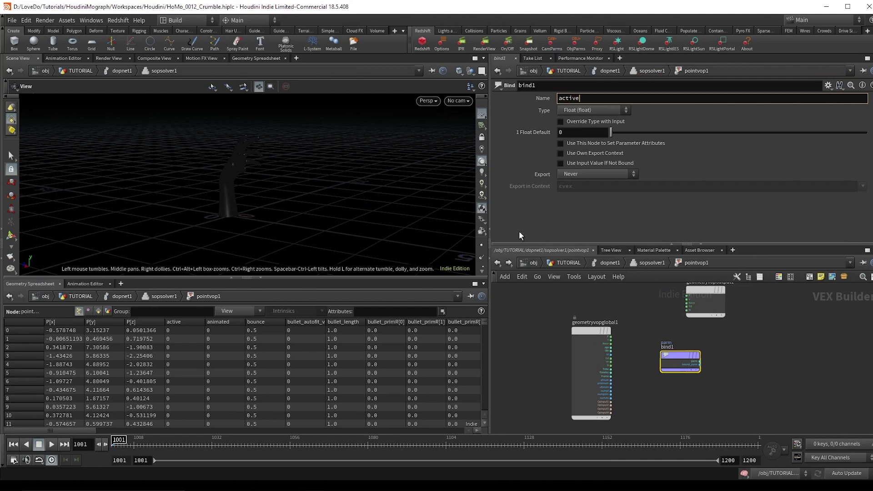
Step: Create a second Bind node named vel with its type set to 3 Floats (vector)
{"action": "left_click_drag", "start_coordinate": [672, 357], "coordinate": [654, 356]}
{"action": "double_click", "coordinate": [585, 98]}
{"action": "type", "text": "vel"}
{"action": "key", "text": "Return"}
{"action": "left_click", "coordinate": [594, 110]}
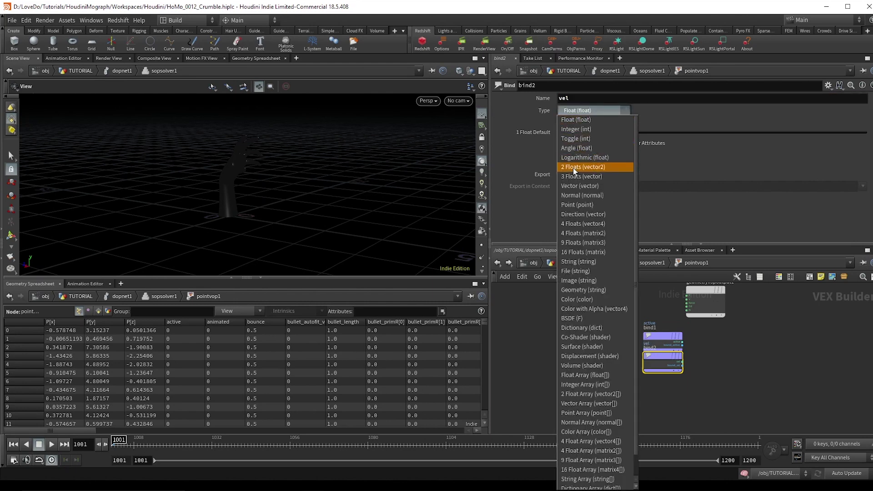
{"action": "left_click", "coordinate": [587, 168]}
Step: Feed the active bind into a new Compare node that tests for equal to 1
{"action": "left_click_drag", "start_coordinate": [665, 387], "coordinate": [576, 286]}
{"action": "middle_click_drag", "start_coordinate": [637, 334], "coordinate": [634, 362]}
{"action": "left_click", "coordinate": [630, 357]}
{"action": "left_click", "coordinate": [601, 310]}
{"action": "key", "text": "Tab"}
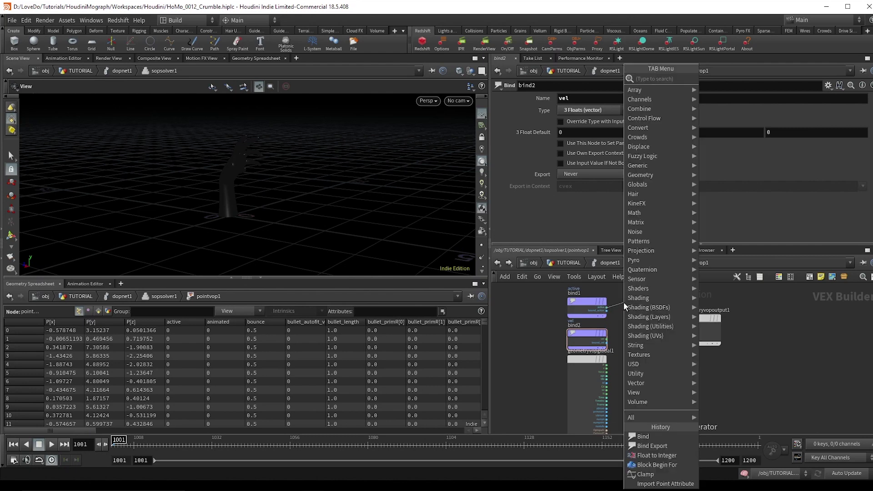
{"action": "type", "text": "compare"}
{"action": "key", "text": "Return"}
{"action": "left_click_drag", "start_coordinate": [623, 305], "coordinate": [653, 305]}
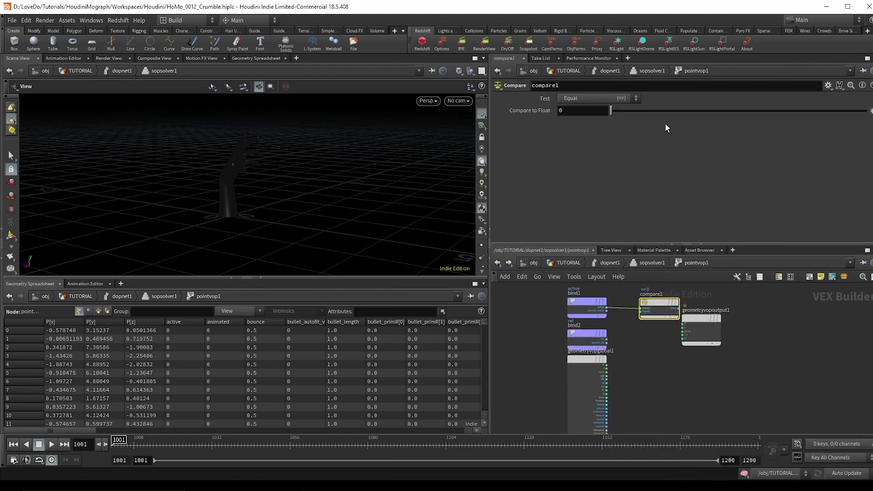
{"action": "key", "text": "Return"}
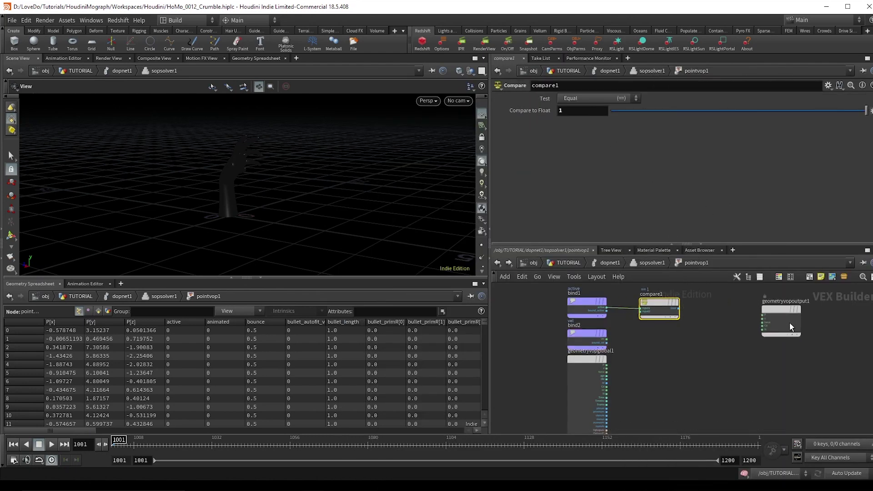
Step: Place a Two Way Switch node between the Compare node and the geometry output
{"action": "key", "text": "Tab"}
{"action": "type", "text": "twowa"}
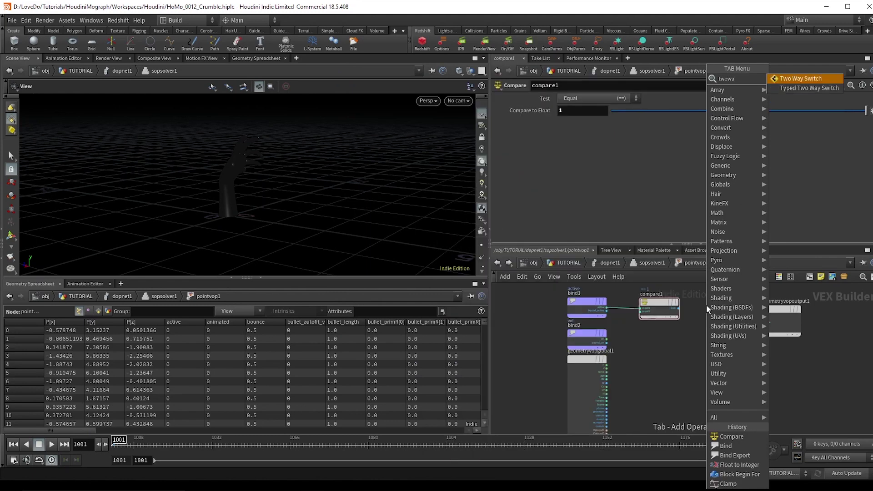
{"action": "key", "text": "Return"}
{"action": "left_click", "coordinate": [716, 308]}
{"action": "scroll", "coordinate": [690, 312], "scroll_direction": "up", "scroll_amount": 3}
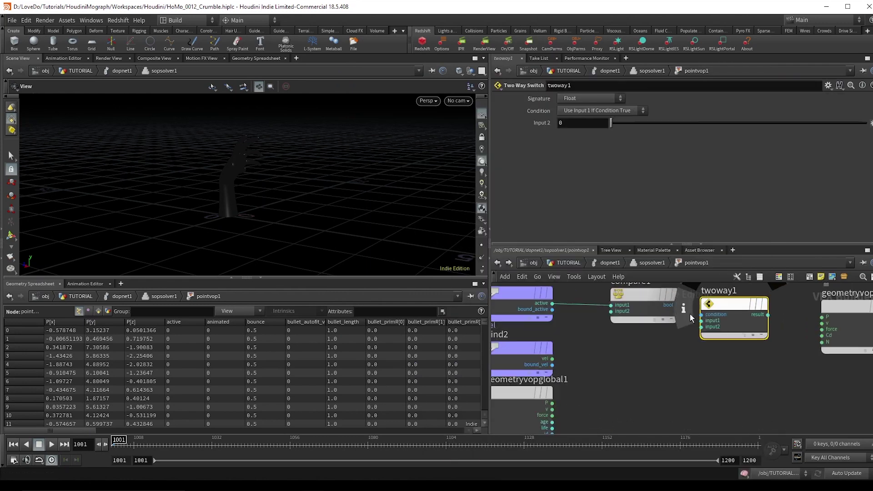
Step: Wire the Compare result to the switch's condition, the vel bind to input1, and the global v to input2
{"action": "left_click", "coordinate": [677, 305]}
{"action": "left_click", "coordinate": [701, 314]}
{"action": "left_click", "coordinate": [701, 321]}
{"action": "left_click", "coordinate": [552, 358]}
{"action": "middle_click_drag", "start_coordinate": [613, 394], "coordinate": [612, 369]}
{"action": "left_click", "coordinate": [552, 384]}
Step: Connect the Two Way Switch result to the v input of the geometry output
{"action": "middle_click_drag", "start_coordinate": [693, 366], "coordinate": [619, 419]}
{"action": "left_click", "coordinate": [626, 357]}
{"action": "left_click", "coordinate": [693, 344]}
{"action": "left_click", "coordinate": [753, 355]}
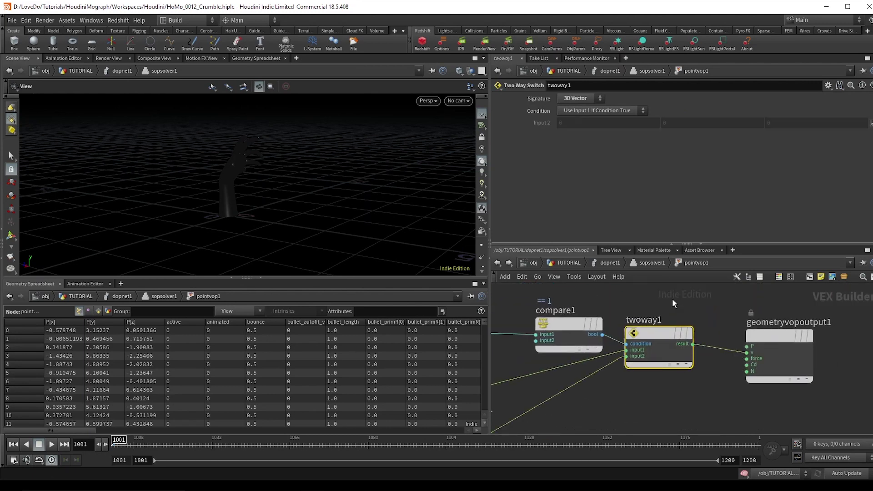
Step: Return to dopnet1 and play the simulation from the start, then replay it to examine how the pieces launch and crumble
{"action": "left_click", "coordinate": [610, 263]}
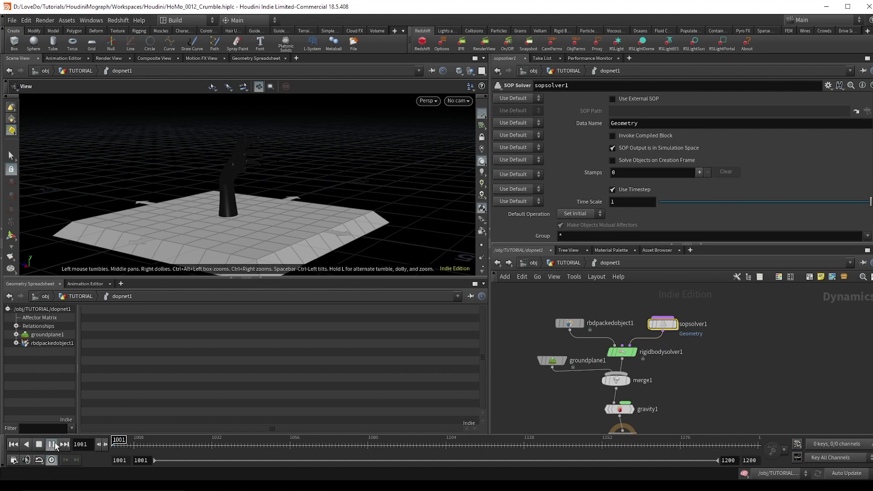
{"action": "middle_click_drag", "start_coordinate": [304, 181], "coordinate": [313, 191]}
{"action": "right_click_drag", "start_coordinate": [314, 191], "coordinate": [324, 191]}
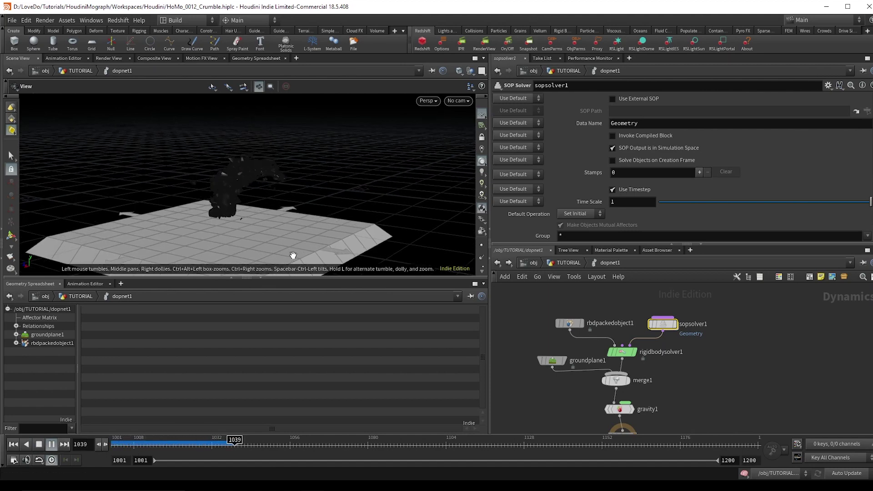
{"action": "middle_click_drag", "start_coordinate": [303, 246], "coordinate": [325, 211]}
{"action": "left_click_drag", "start_coordinate": [326, 210], "coordinate": [332, 217]}
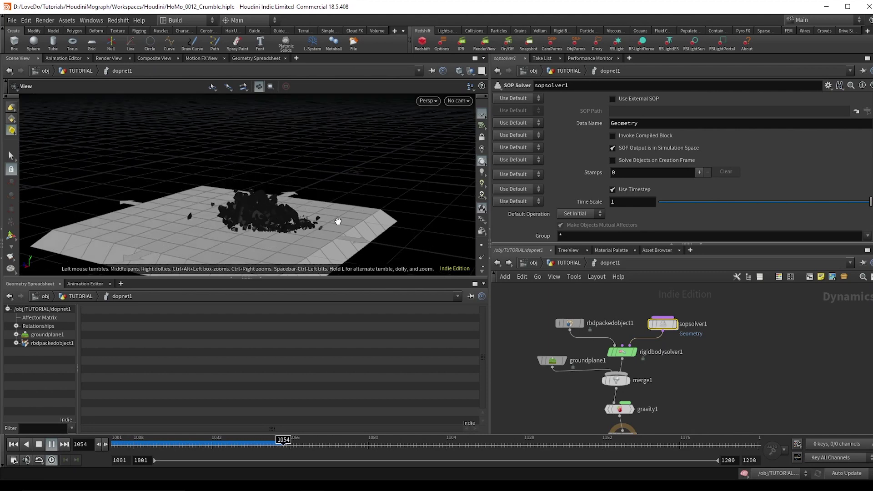
{"action": "left_click_drag", "start_coordinate": [230, 448], "coordinate": [72, 449]}
{"action": "left_click", "coordinate": [51, 445]}
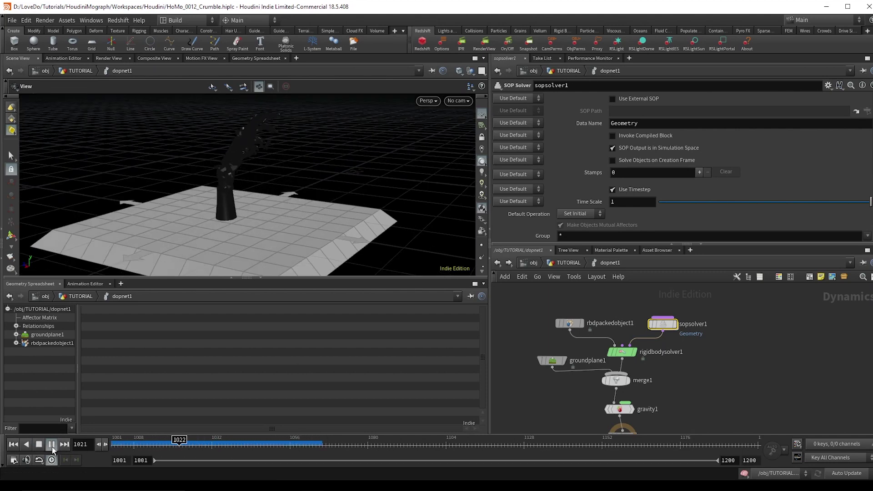